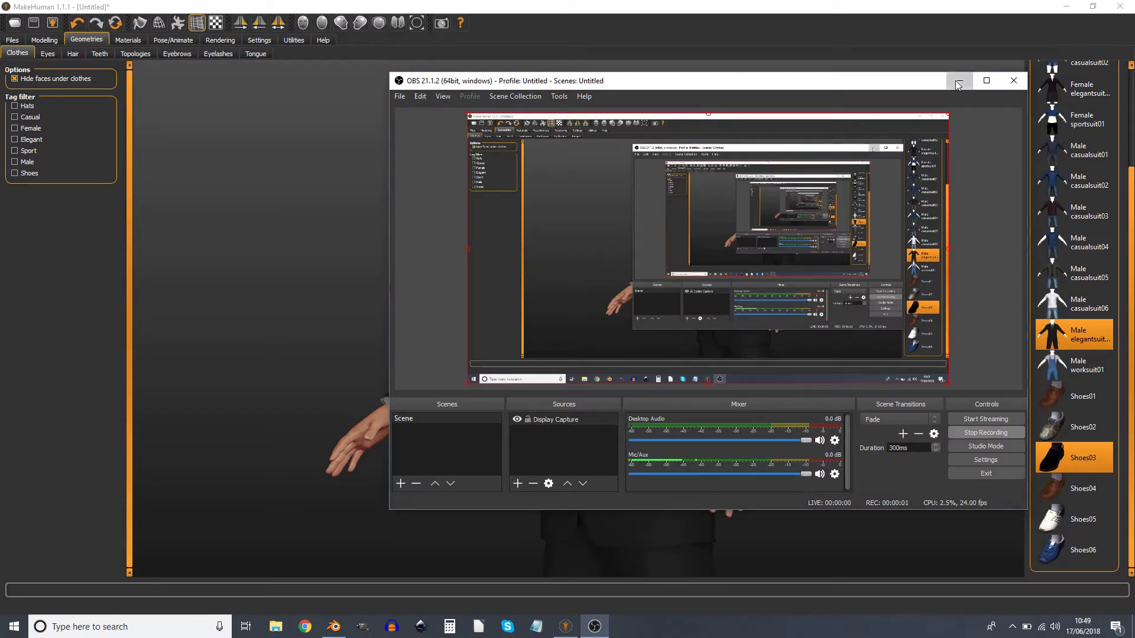
Step: Add the Default no toes rig preset to the suited character
left_click(959, 81)
left_click_drag(560, 293, 694, 295)
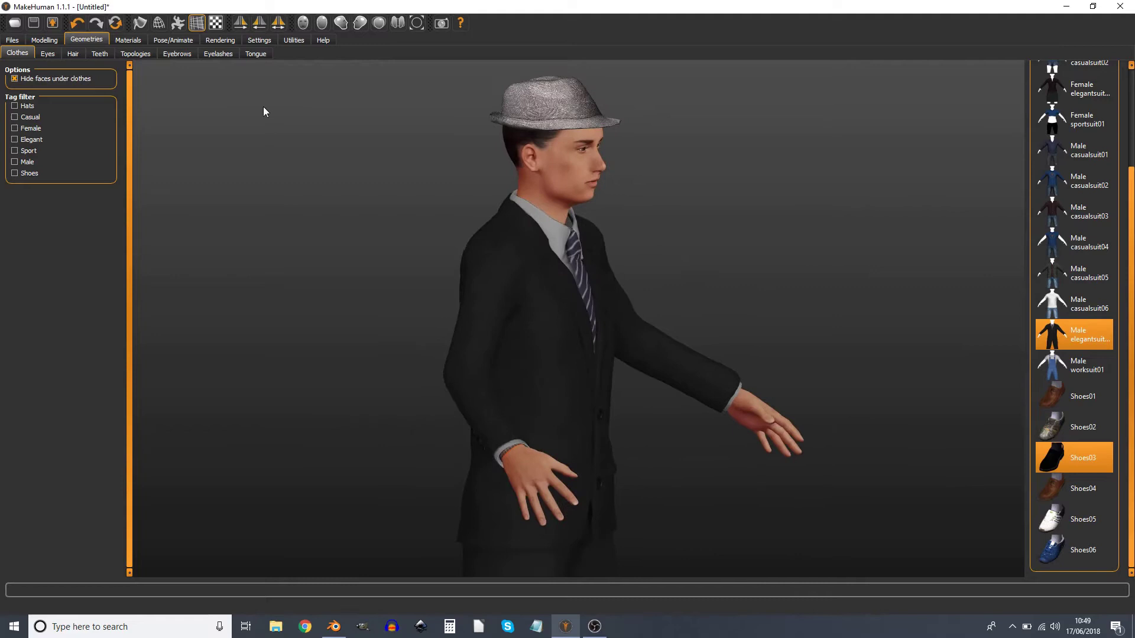
left_click(164, 39)
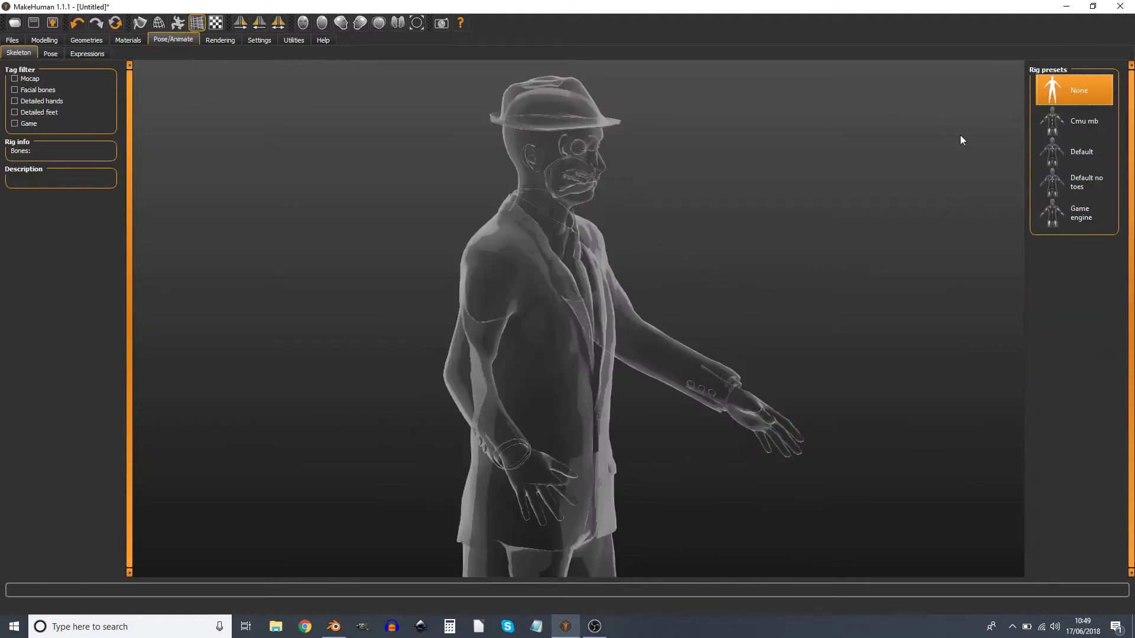
left_click(1080, 176)
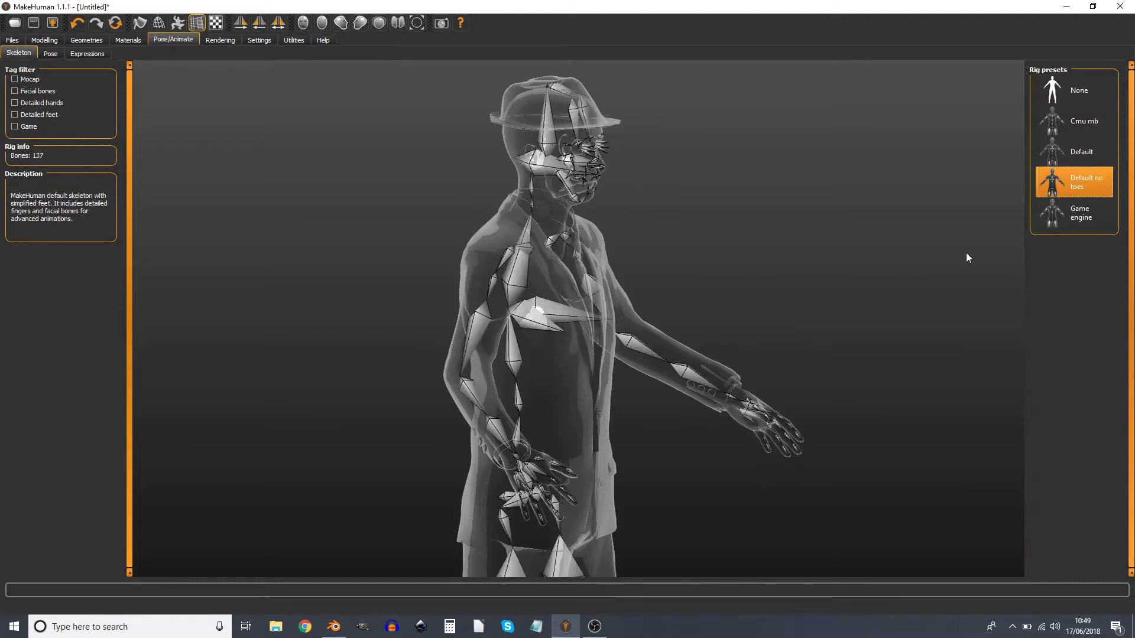
left_click_drag(559, 399, 421, 401)
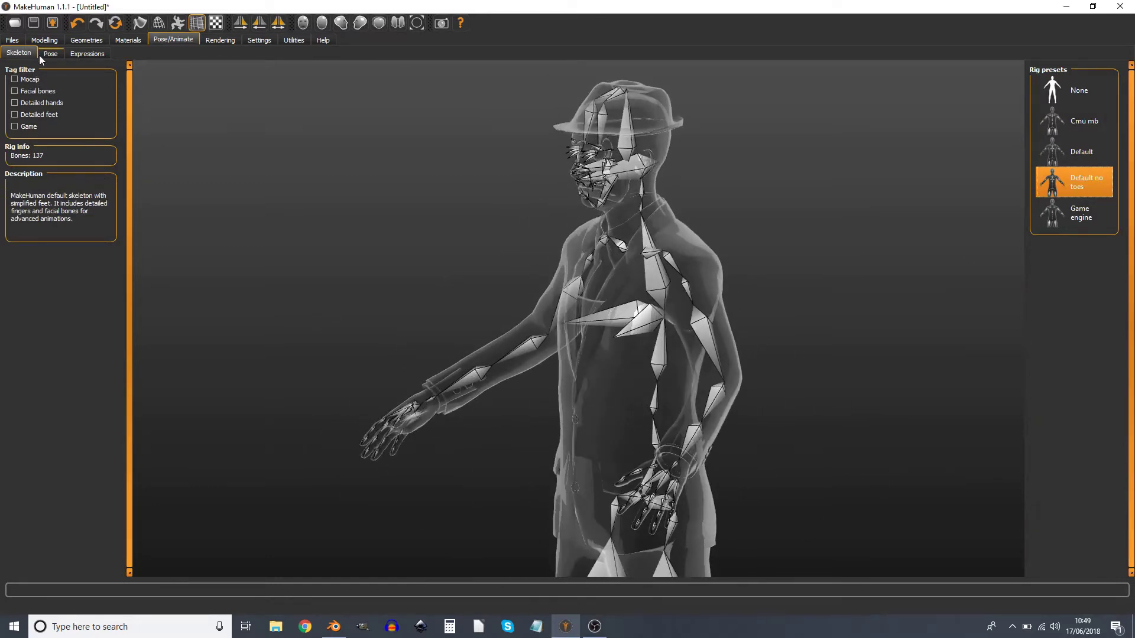
Step: Export the rigged character in Filmbox format as gangster.fbx, overwriting the existing file in the Makehuman folder
left_click(13, 40)
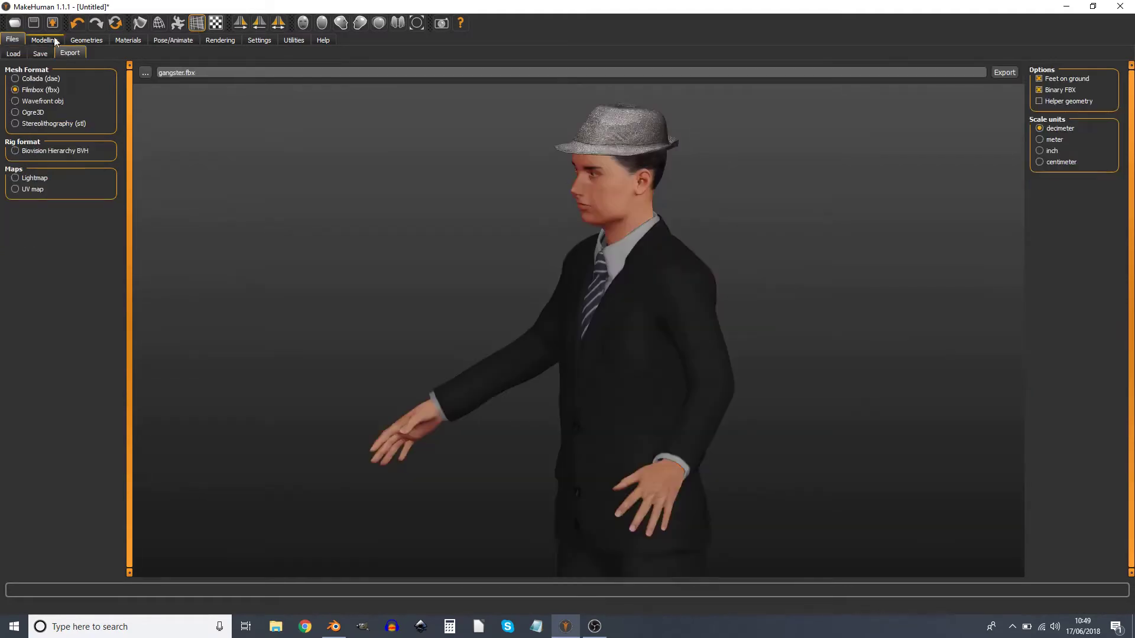
left_click(148, 72)
left_click(60, 109)
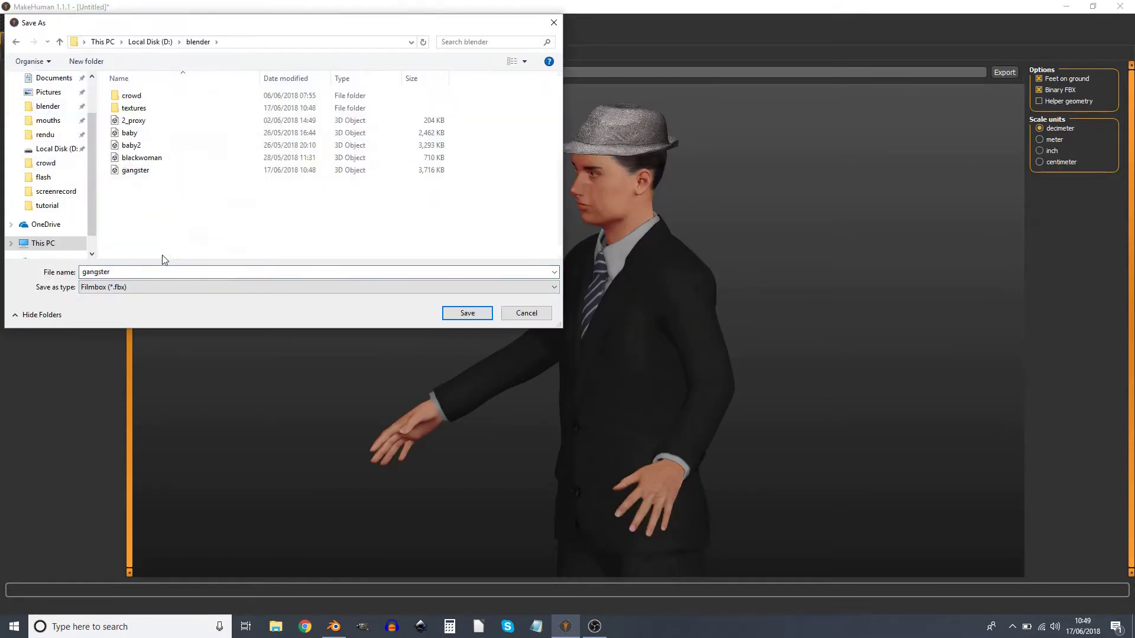
left_click(467, 313)
left_click(598, 319)
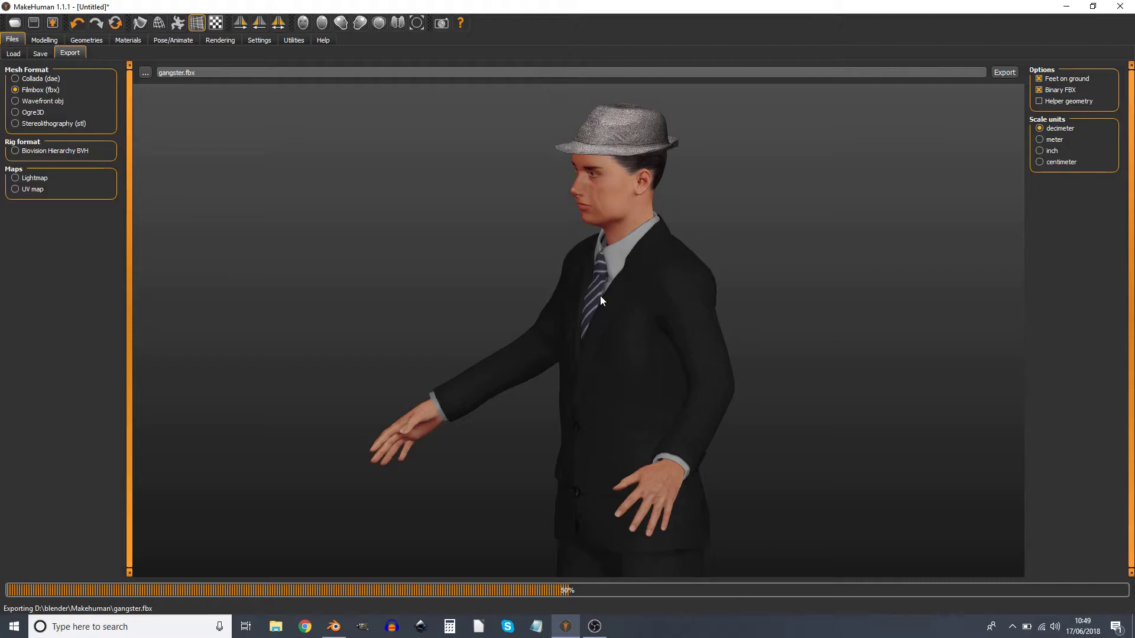
Step: Switch to Blender and import gangster.fbx from the Makehuman folder with the default FBX settings
left_click(36, 22)
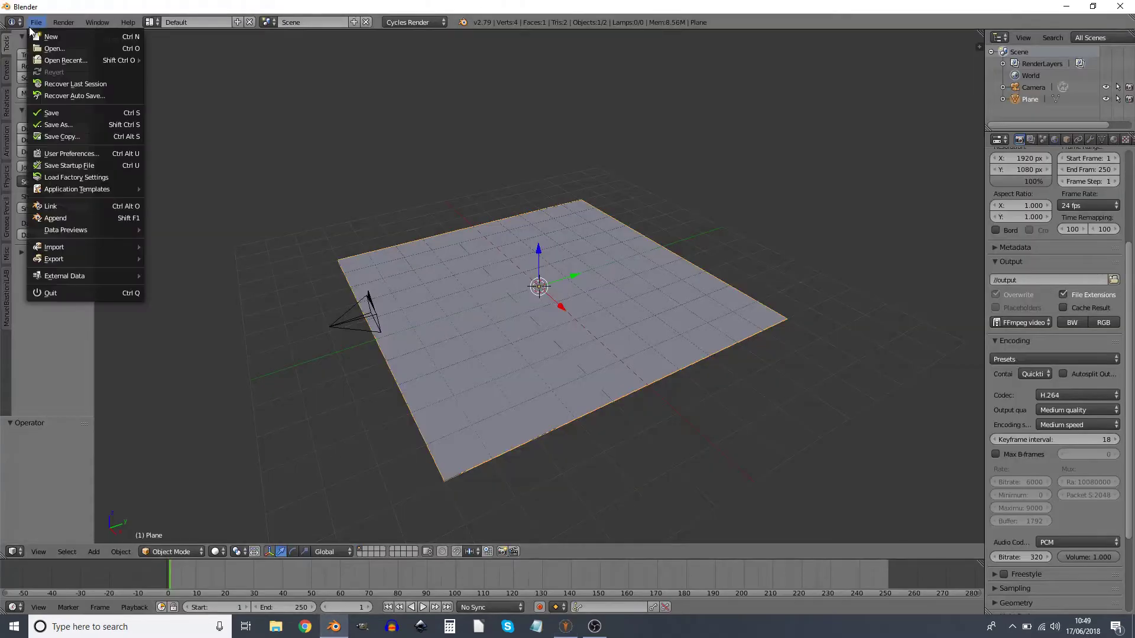
mouse_move(119, 247)
left_click(177, 282)
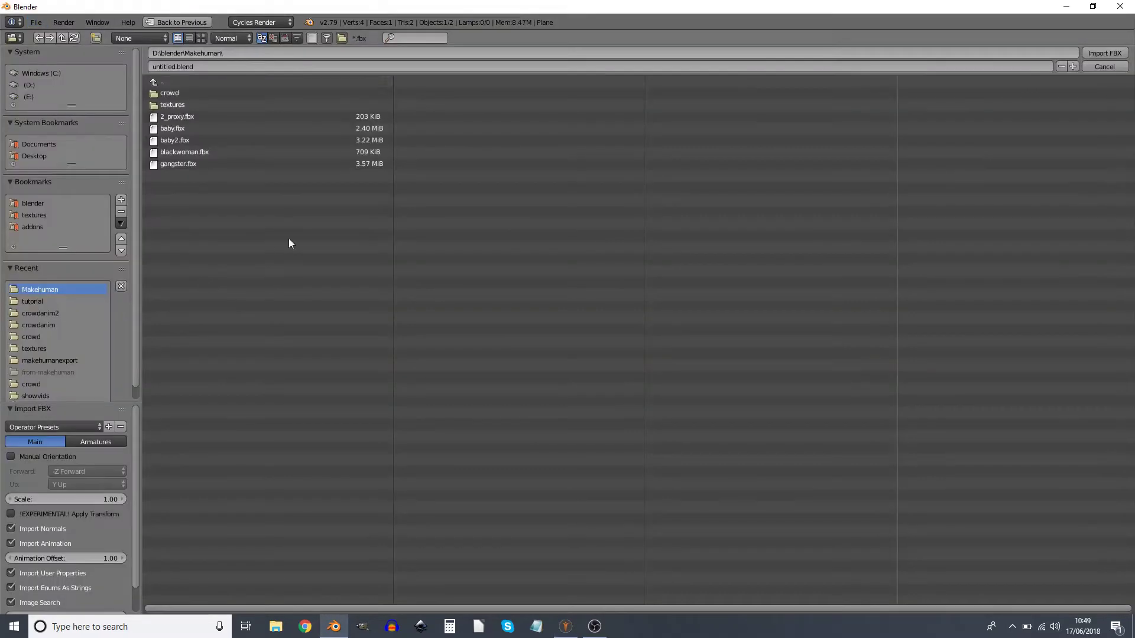
left_click(242, 163)
key("Return")
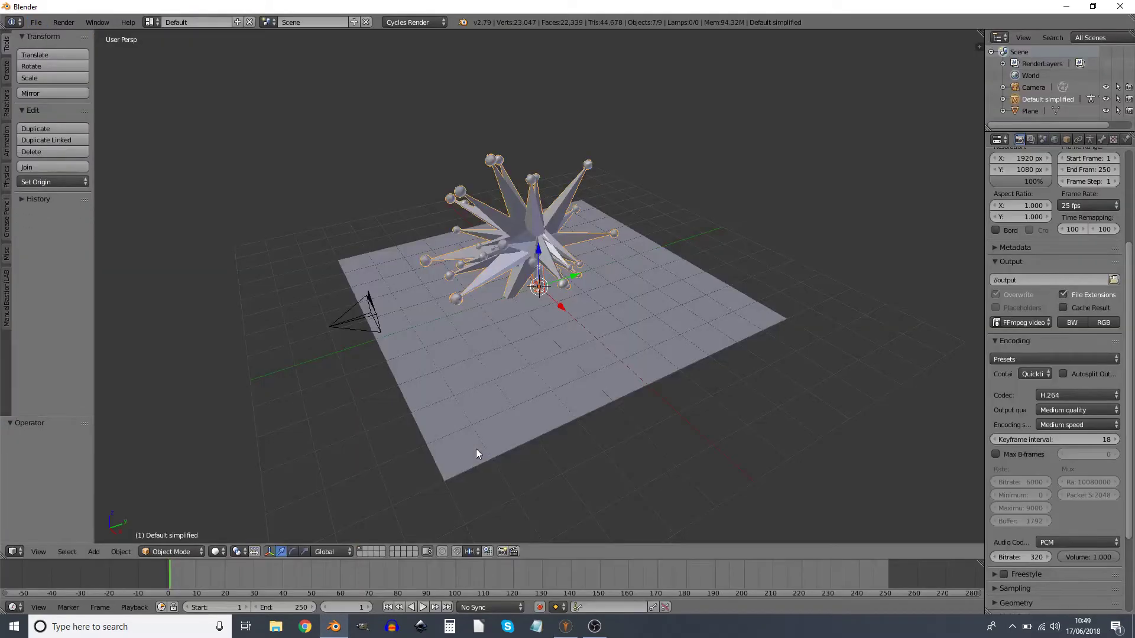
Step: Display the imported FBX armature as sticks and inspect its bones around the character
left_click(1089, 140)
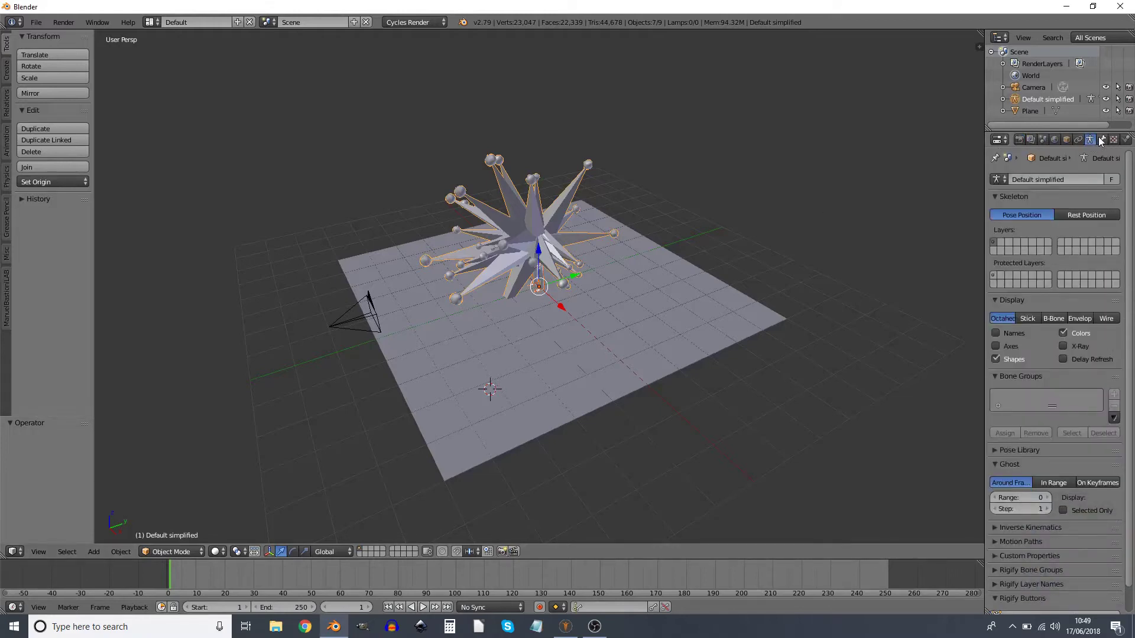
left_click(1027, 318)
left_click(545, 378)
middle_click_drag(534, 304, 544, 255)
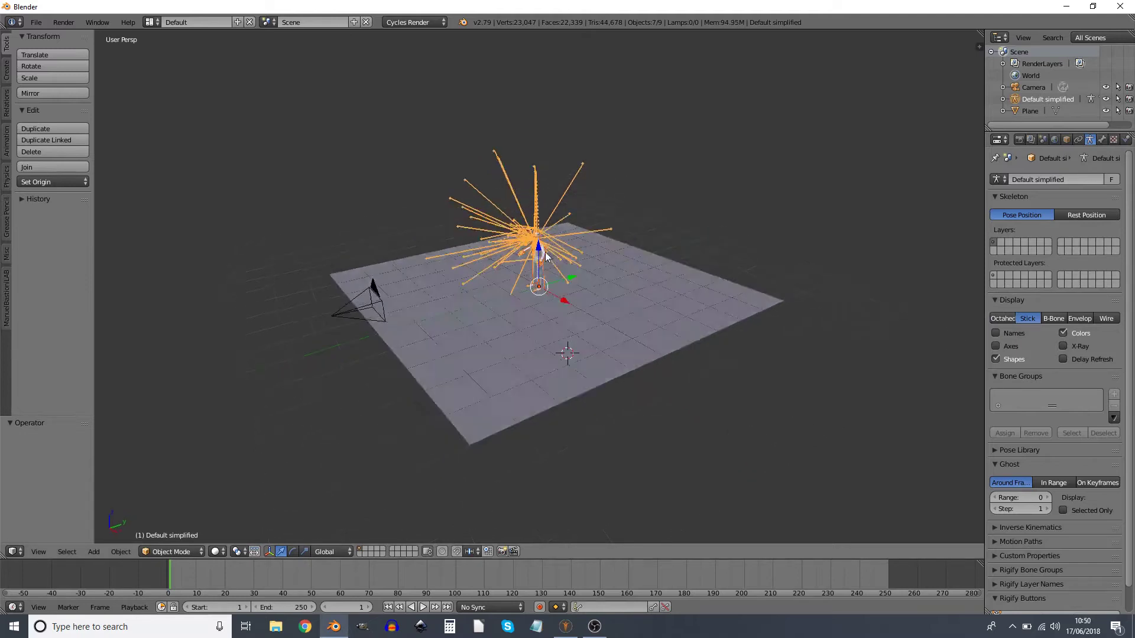
scroll(545, 255, "up", 5)
middle_click_drag(543, 182, 562, 332, "shift")
scroll(562, 329, "up", 3)
scroll(556, 324, "down", 5)
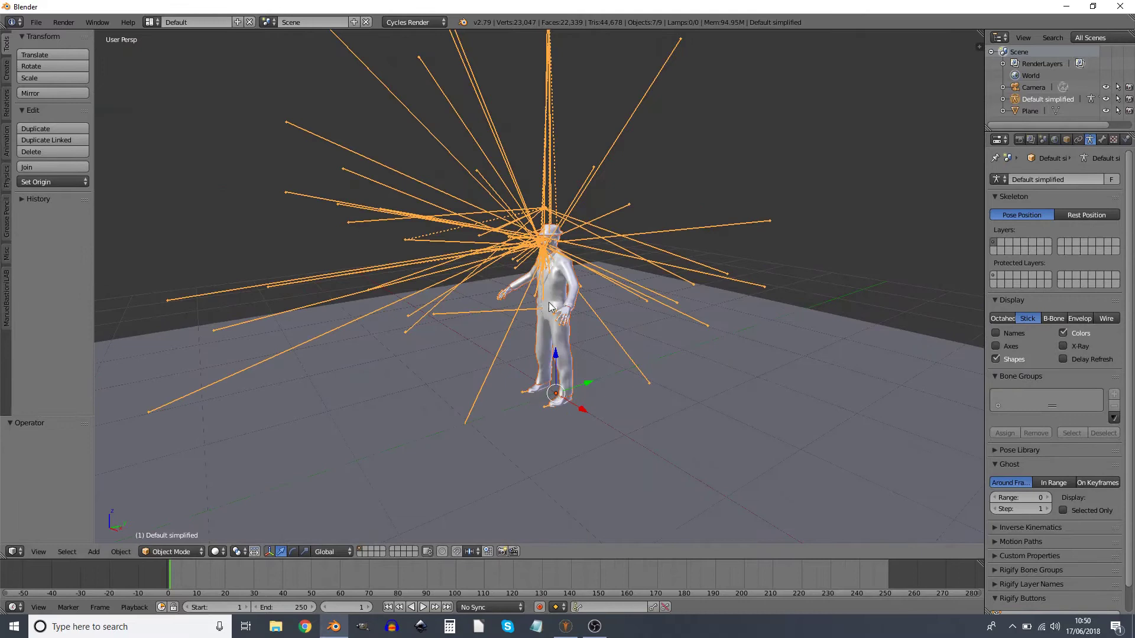
Step: Delete the imported FBX character and rig, and switch to MakeHuman to export gangster in Collada format
key("x")
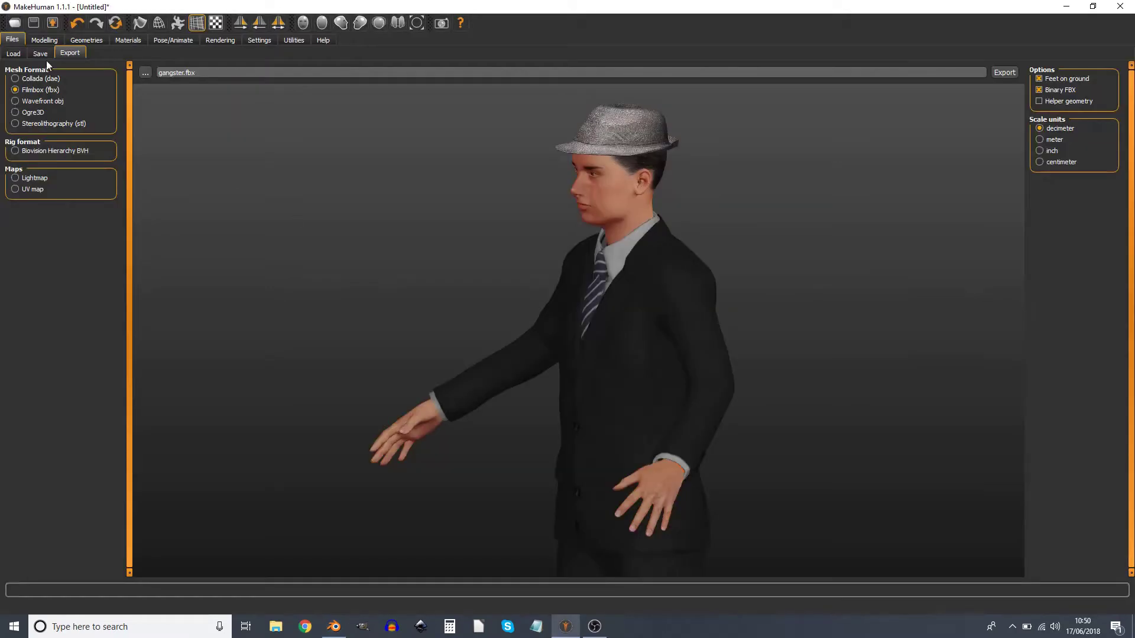
left_click(1003, 73)
Step: Switch to Blender, import gangster.dae with the default Collada options and inspect the character and its armature
left_click(35, 22)
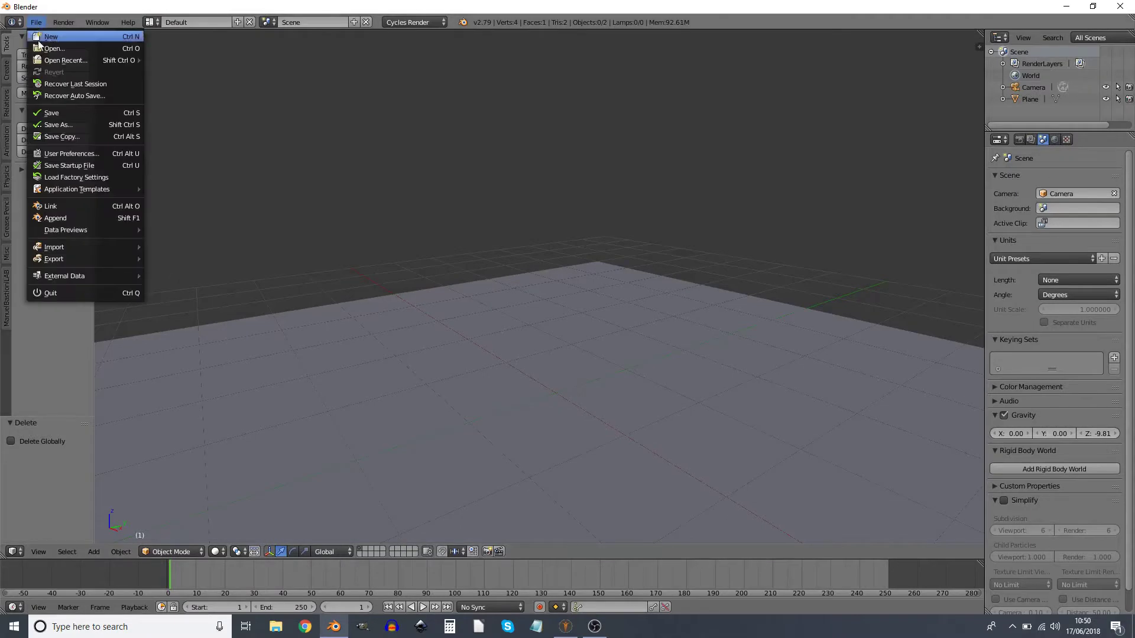
mouse_move(118, 247)
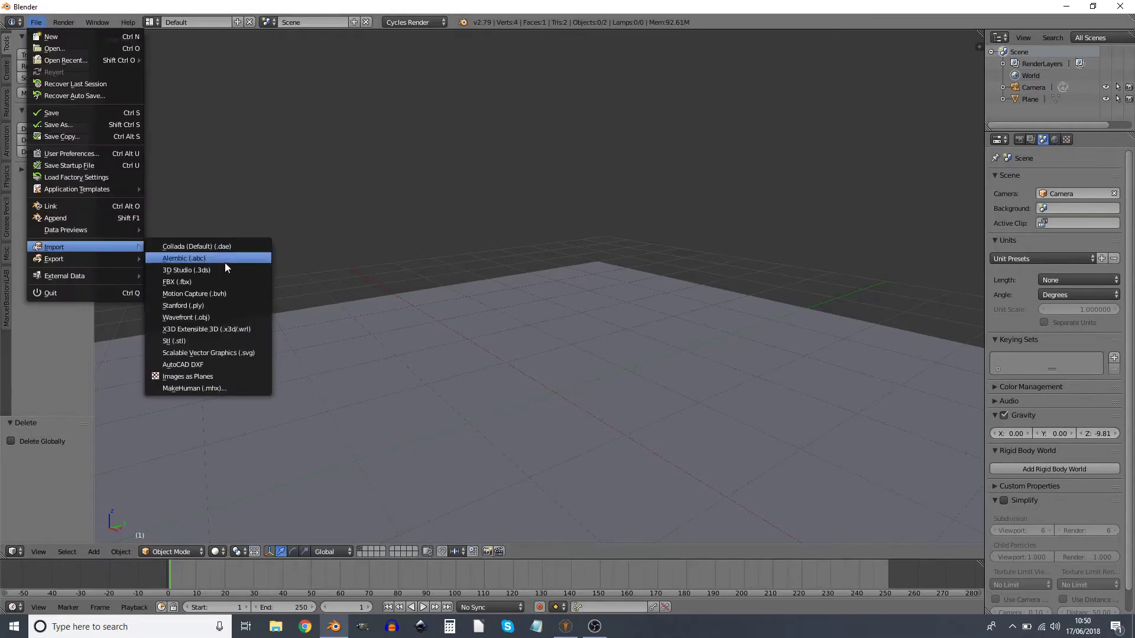
left_click(217, 246)
double_click(201, 165)
scroll(545, 292, "up", 5)
left_click(1065, 111)
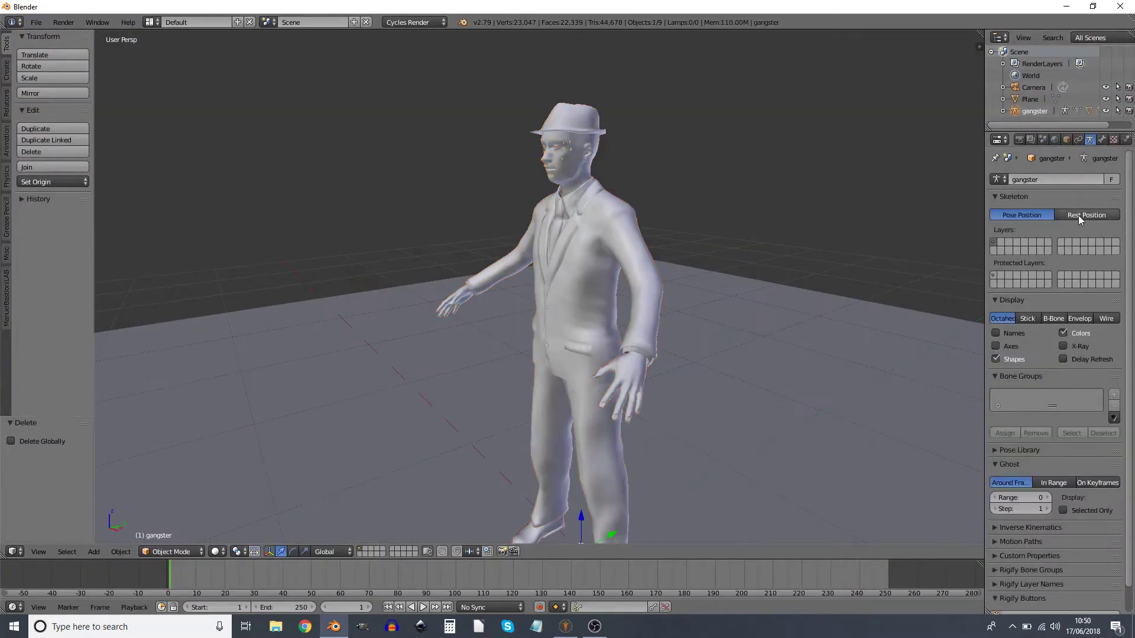
scroll(604, 229, "up", 5)
middle_click_drag(604, 229, 641, 220)
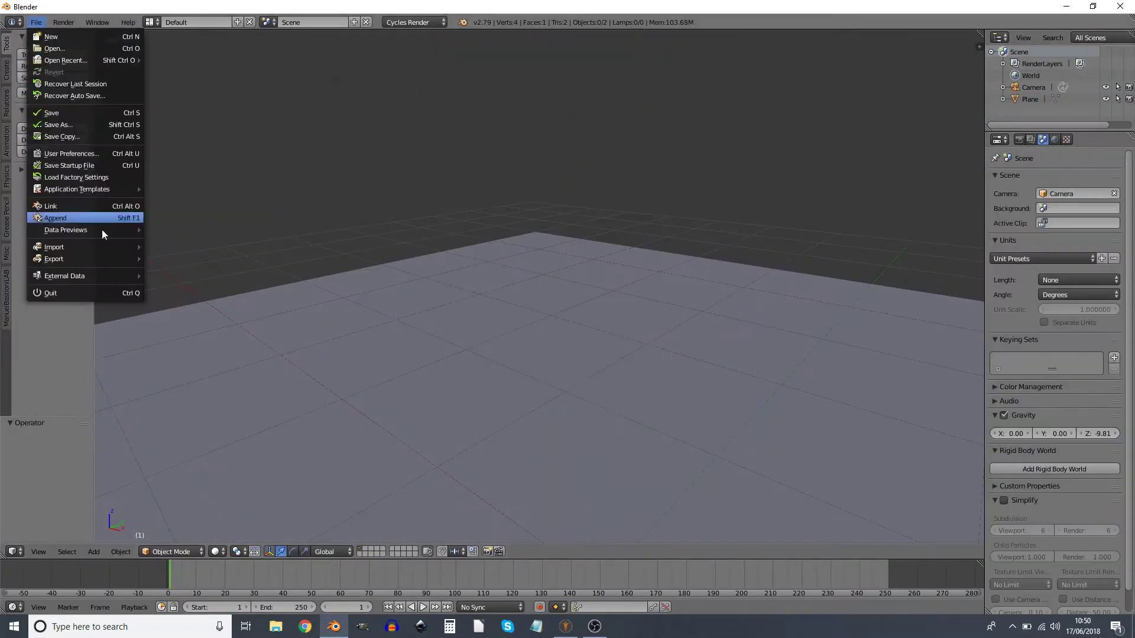
Step: Import gangster.dae from the Makehuman folder with Find Bone Chains and Auto Connect enabled
mouse_move(106, 247)
left_click(248, 332)
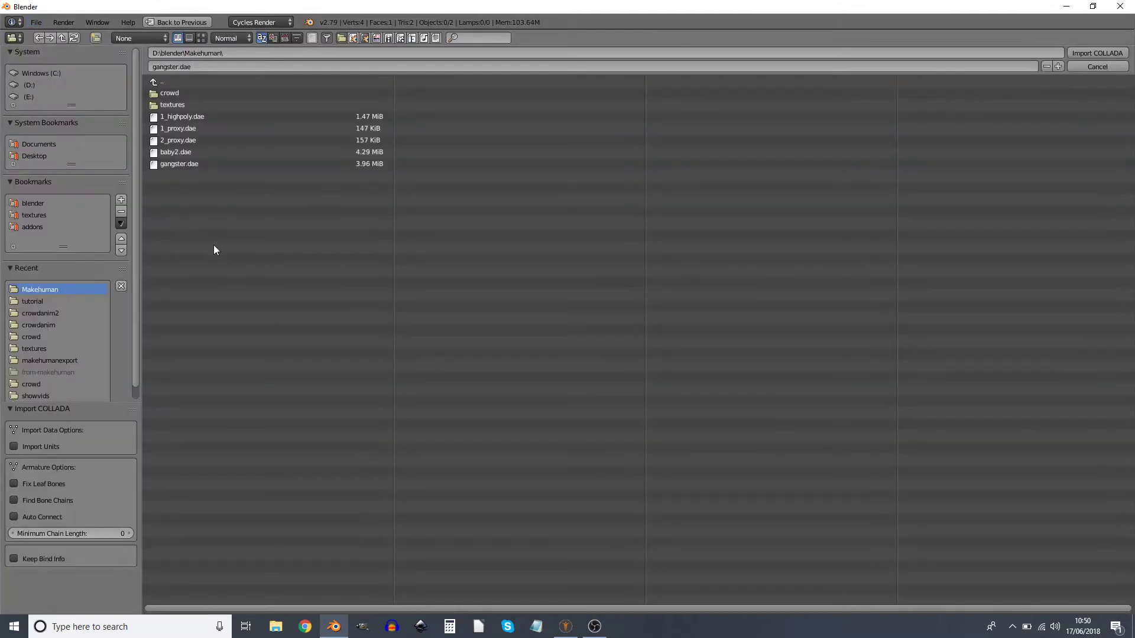
left_click(201, 166)
left_click(14, 501)
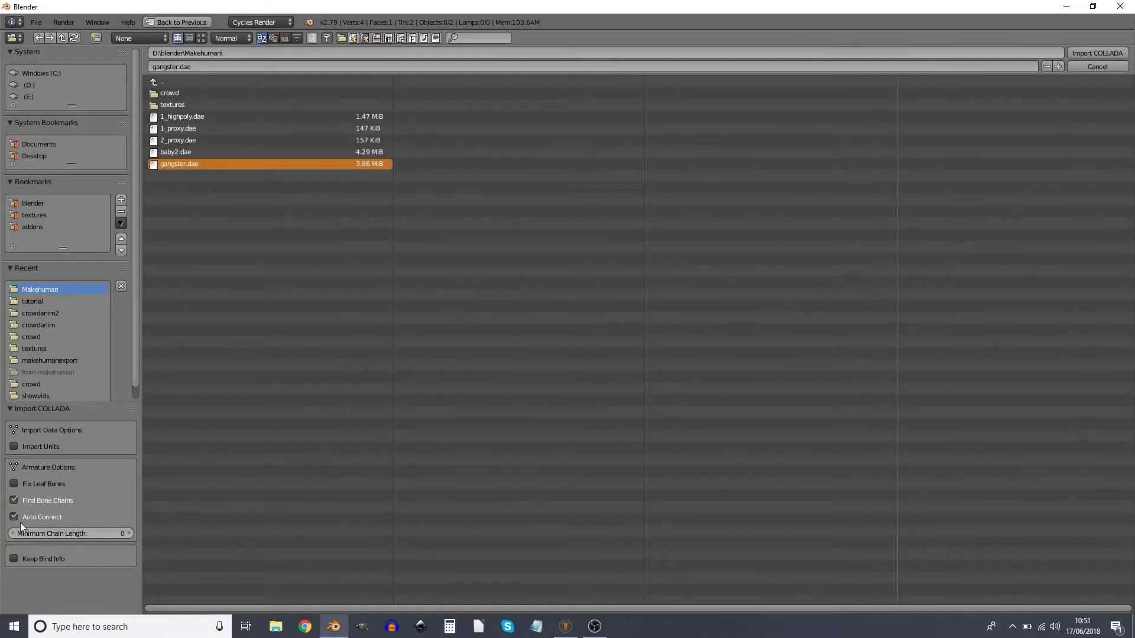
left_click(40, 274)
left_click(1096, 52)
Step: Display the gangster armature as sticks with X-Ray enabled
left_click(1090, 139)
left_click(1102, 140)
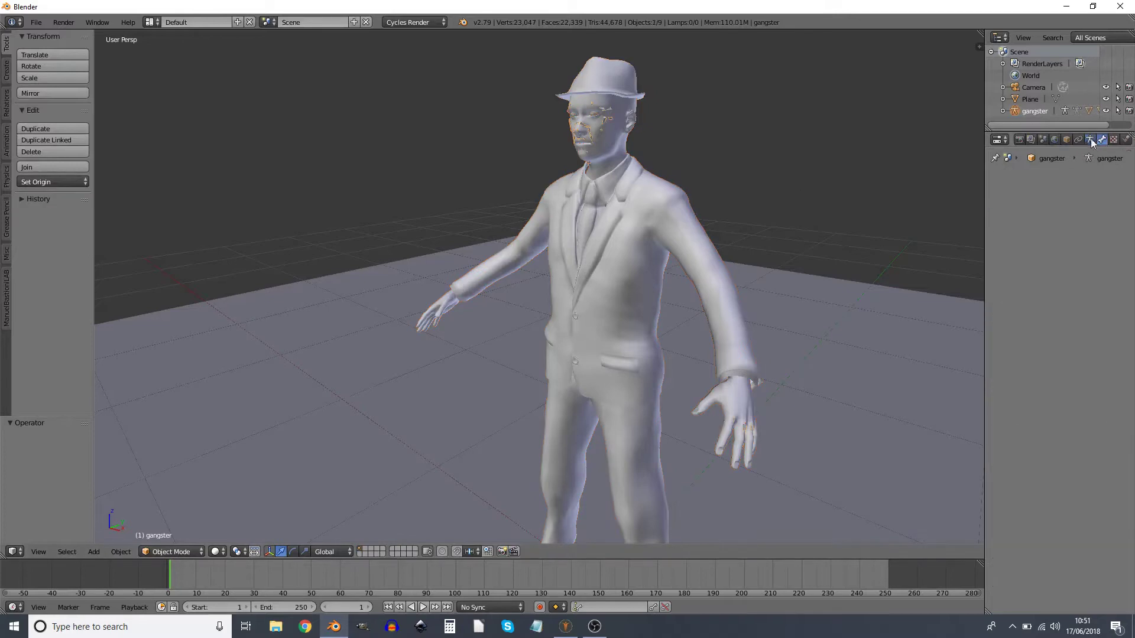
left_click(1089, 139)
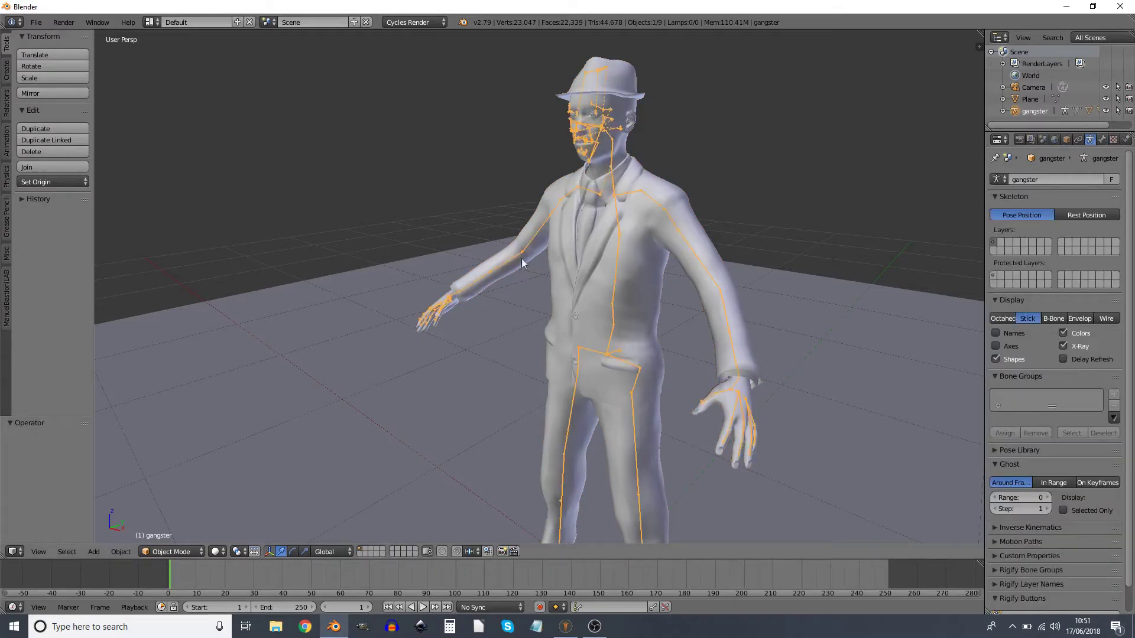
Step: Put the gangster armature in pose mode and test rotating facial bones at the cheek and around both eyes
middle_click_drag(521, 263, 591, 254)
middle_click_drag(594, 136, 598, 236, "shift")
scroll(598, 254, "up", 6)
key("ctrl+Tab")
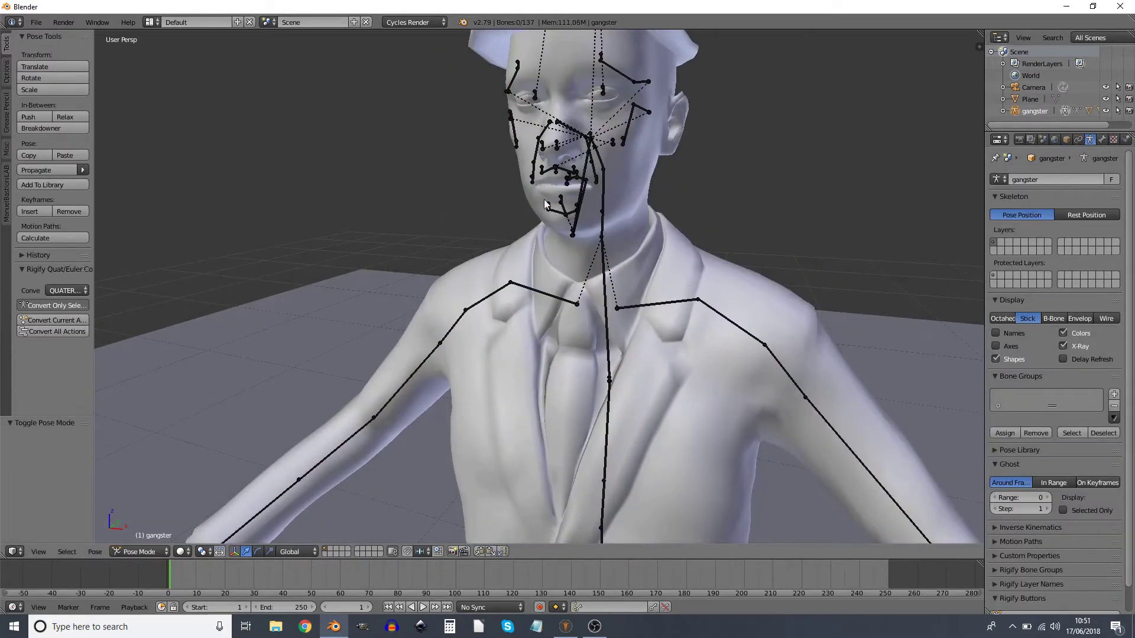
right_click(626, 142)
key("r")
right_click(634, 178)
right_click(618, 73)
key("r")
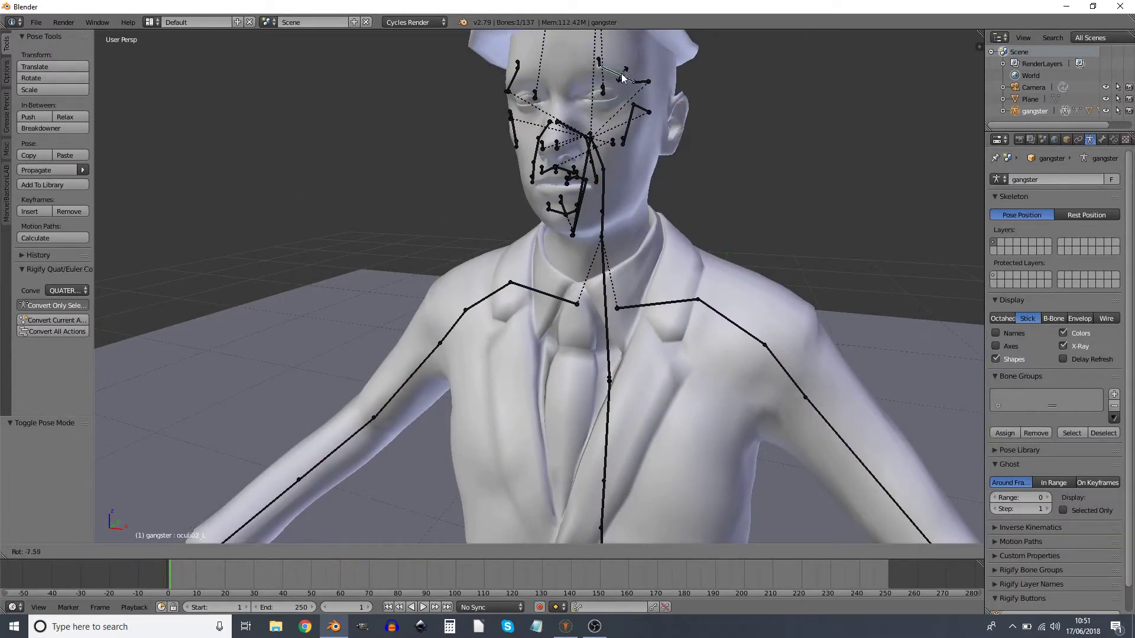
right_click(623, 76)
right_click(517, 77)
key("r")
left_click(522, 81)
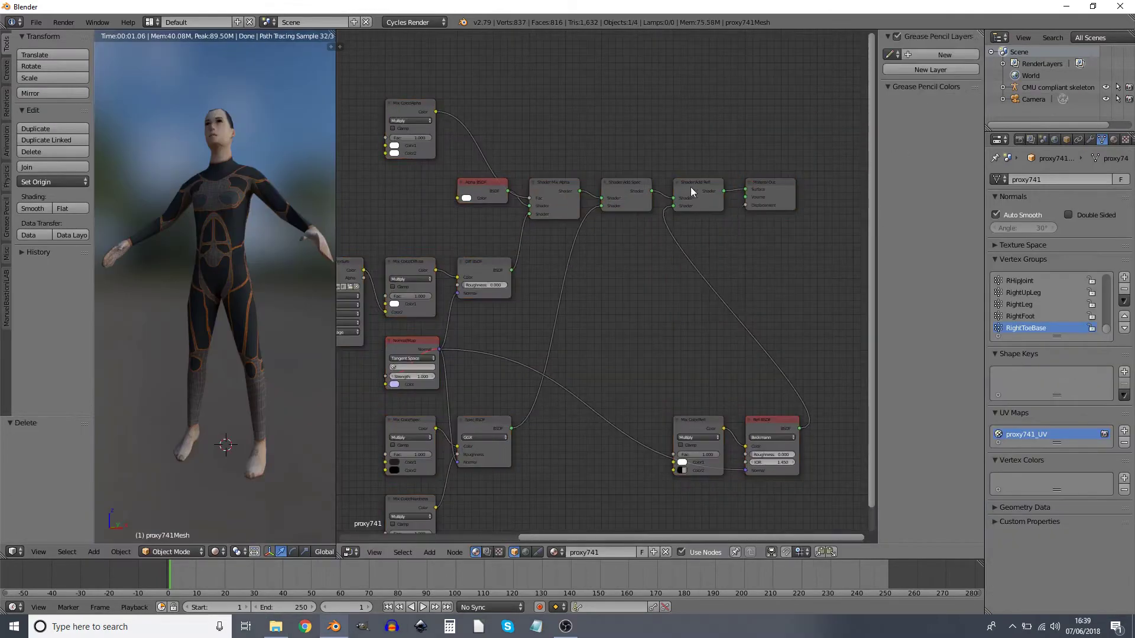
Step: Delete the normal map node and the reflection colour mix node from the proxy741 material
middle_click_drag(676, 404, 626, 389)
left_click_drag(689, 381, 663, 318)
left_click(417, 303)
key("x")
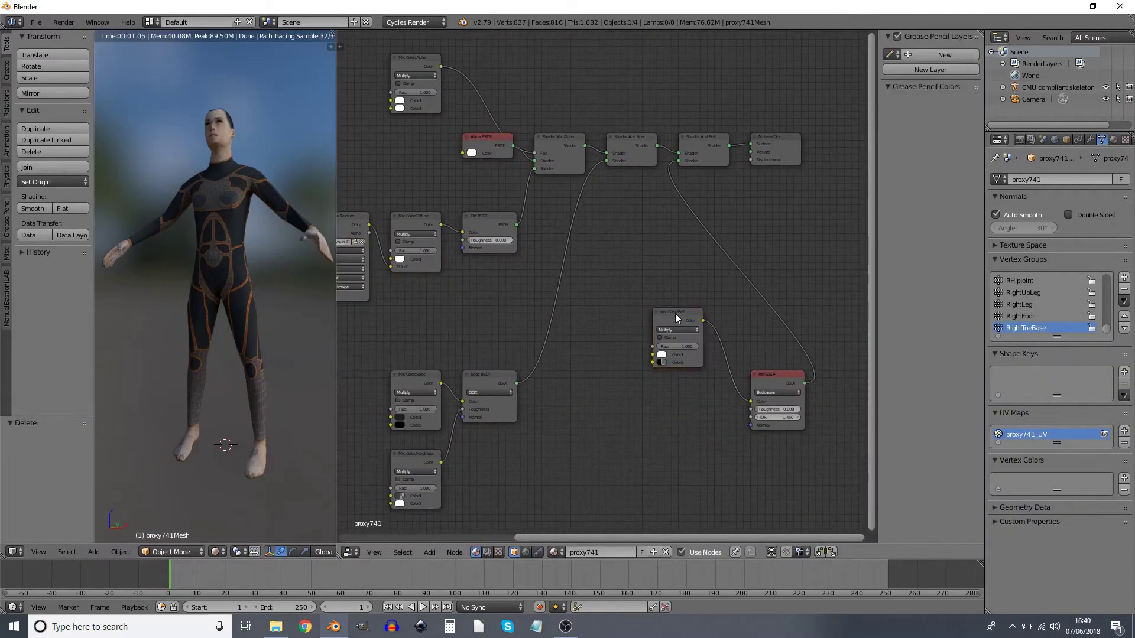
left_click(676, 355)
key("x")
Step: Delete the Refl BSDF and the reflection add shader, and link the specular add shader to the Material Out surface
left_click(778, 378)
key("x")
left_click(693, 147)
key("x")
left_click_drag(657, 146, 750, 143)
Step: Delete the Spec BSDF with its two colour mix nodes and add shader, and link the alpha mix shader to the Material Out surface
middle_click_drag(533, 401, 560, 388)
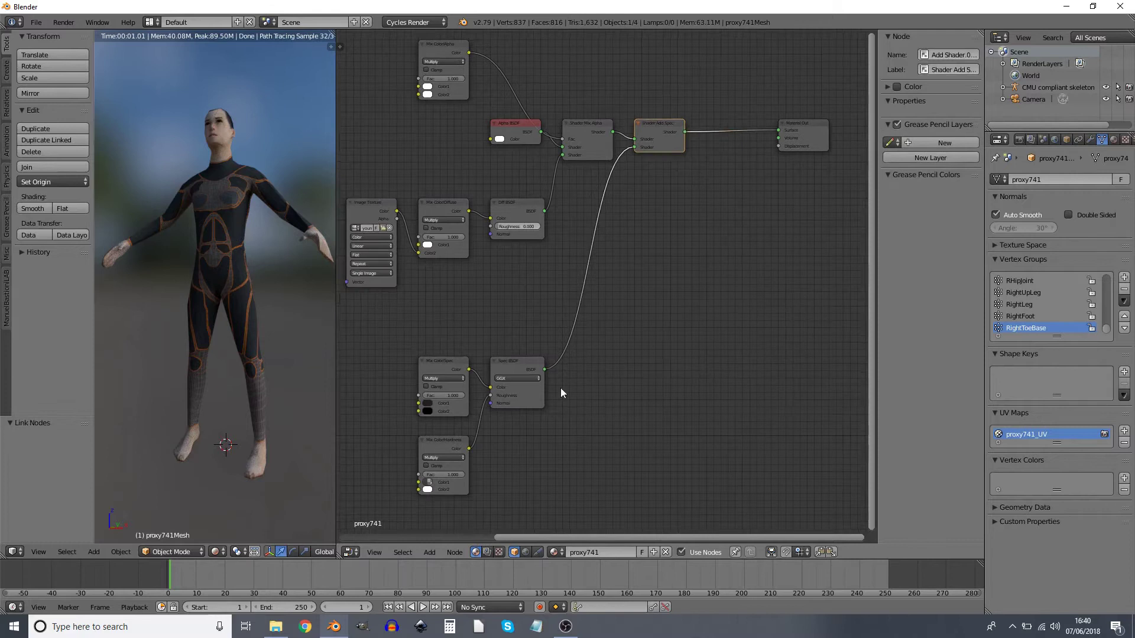
left_click(449, 405)
left_click(512, 369, "shift")
left_click(443, 443, "shift")
key("x")
left_click(649, 133)
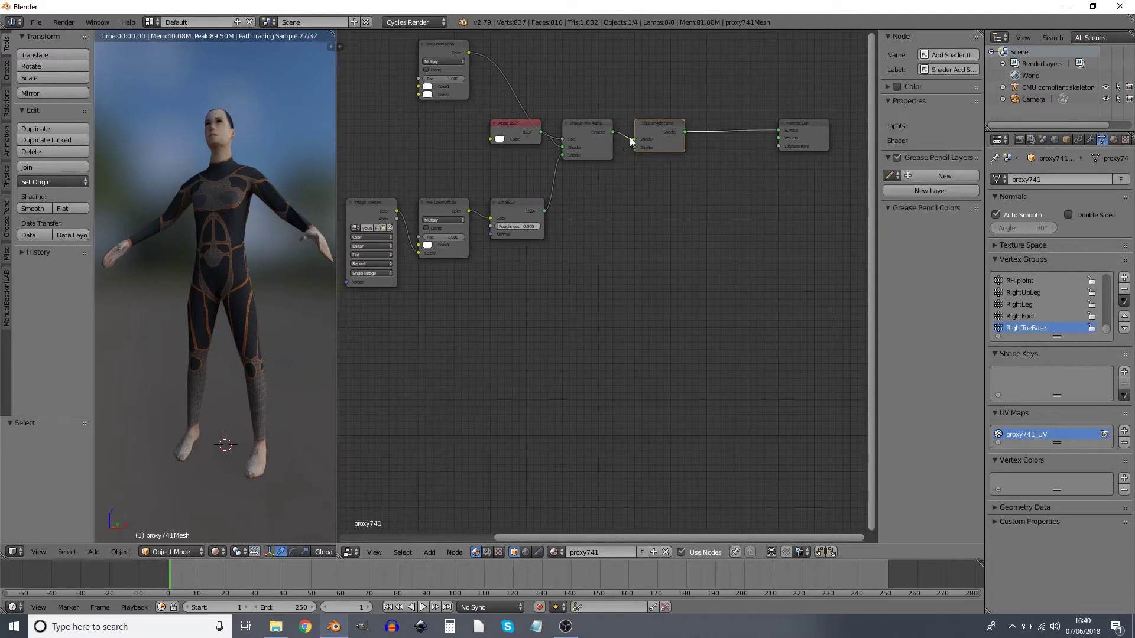
key("x")
left_click_drag(612, 131, 778, 130)
Step: Remove the alpha nodes and the mix shader, leaving Diff BSDF feeding Material Out, and arrange the remaining nodes close together
scroll(556, 254, "up", 2)
middle_click_drag(555, 254, 682, 295)
left_click_drag(621, 143, 593, 165)
left_click_drag(625, 233, 628, 227)
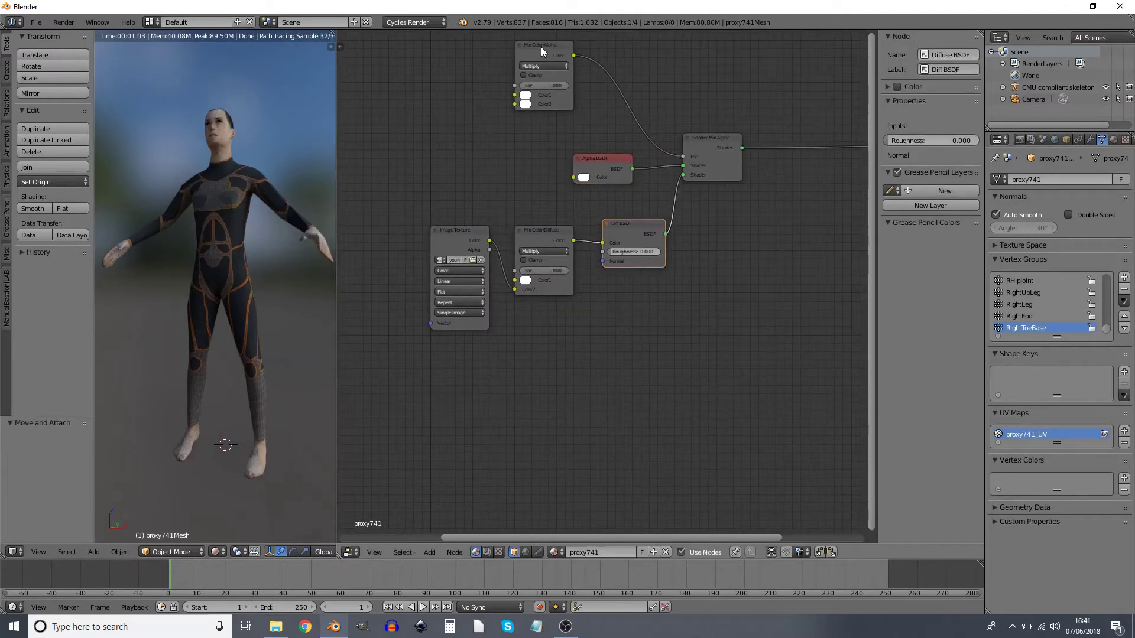
middle_click_drag(706, 158, 564, 190)
scroll(524, 205, "down", 4)
left_click(524, 205)
key("x")
left_click_drag(786, 187, 639, 245)
left_click_drag(569, 256, 618, 252)
scroll(585, 296, "up", 6)
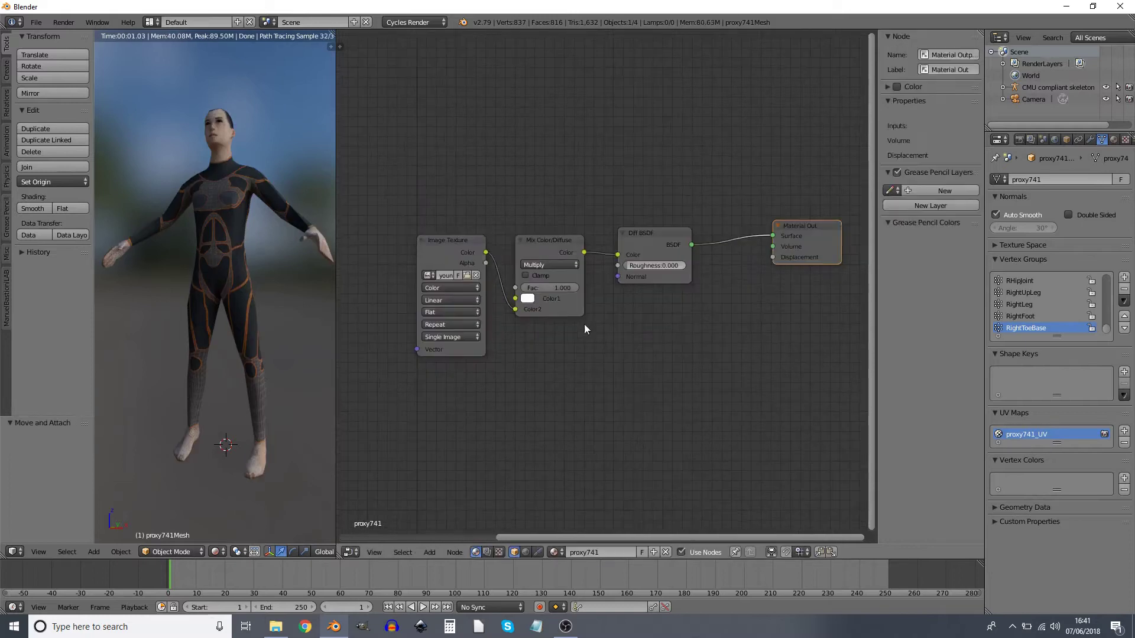
Step: Link the image texture's colour directly to the Diff BSDF colour, delete the diffuse mix node and tidy the layout
left_click_drag(485, 252, 618, 255)
left_click(538, 250)
key("x")
middle_click_drag(538, 250, 526, 248)
left_click_drag(444, 238, 522, 234)
left_click_drag(484, 266, 461, 264)
Step: Check the images available to the texture node, and browse File Explorer to the textures folder inside crowd\bits\from-makehuman
left_click(511, 267)
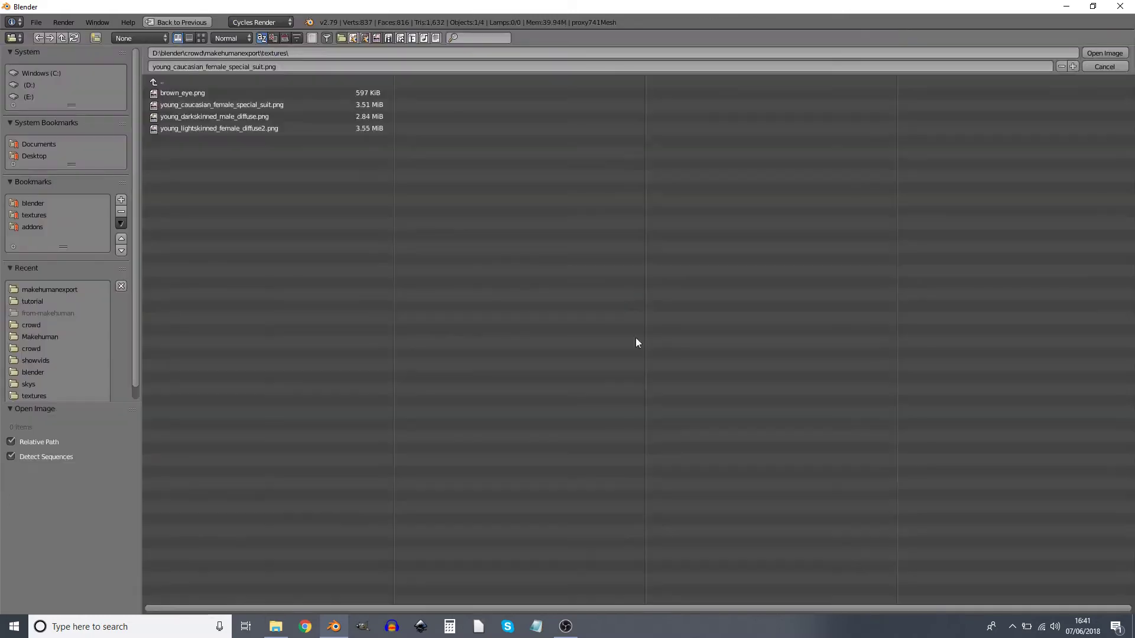
left_click(1107, 66)
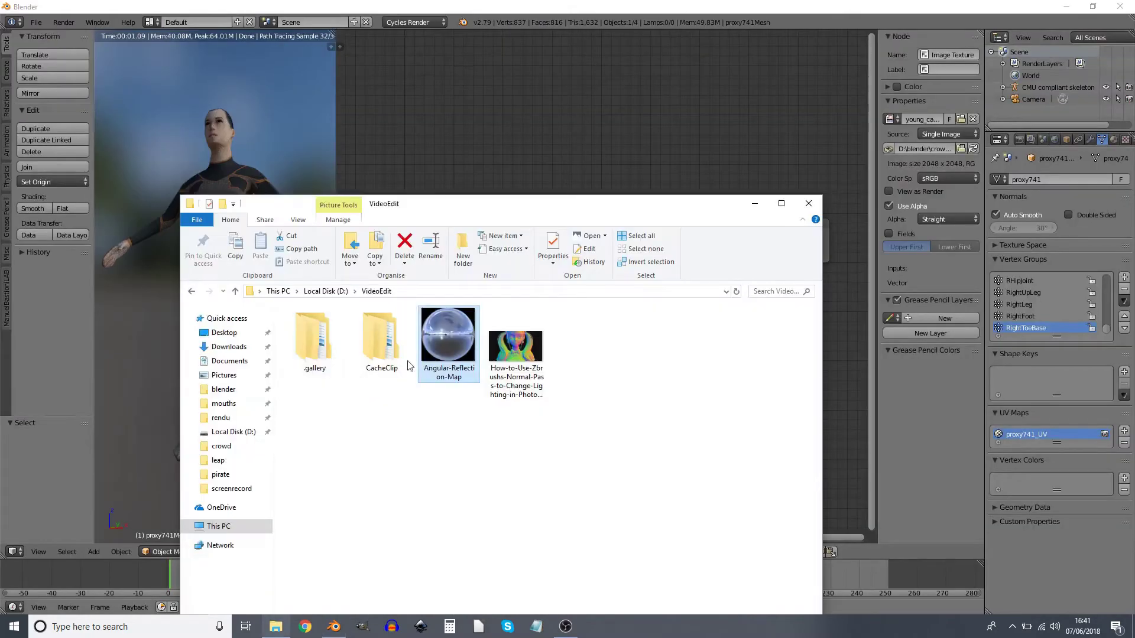
left_click(223, 389)
scroll(420, 423, "down", 4)
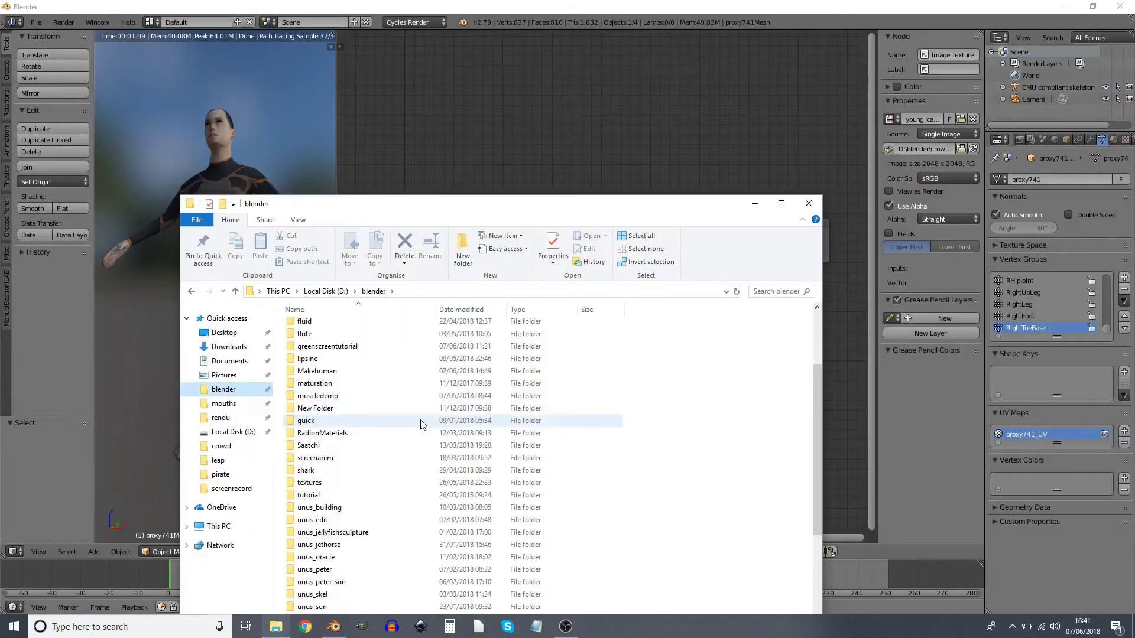
scroll(322, 378, "up", 4)
double_click(322, 375)
double_click(321, 329)
double_click(322, 329)
double_click(322, 339)
Step: Copy the blackskin and whiteskin images into the textures folder of crowd\makehumanexport and return to Blender
left_click(448, 334)
left_click(313, 335, "ctrl")
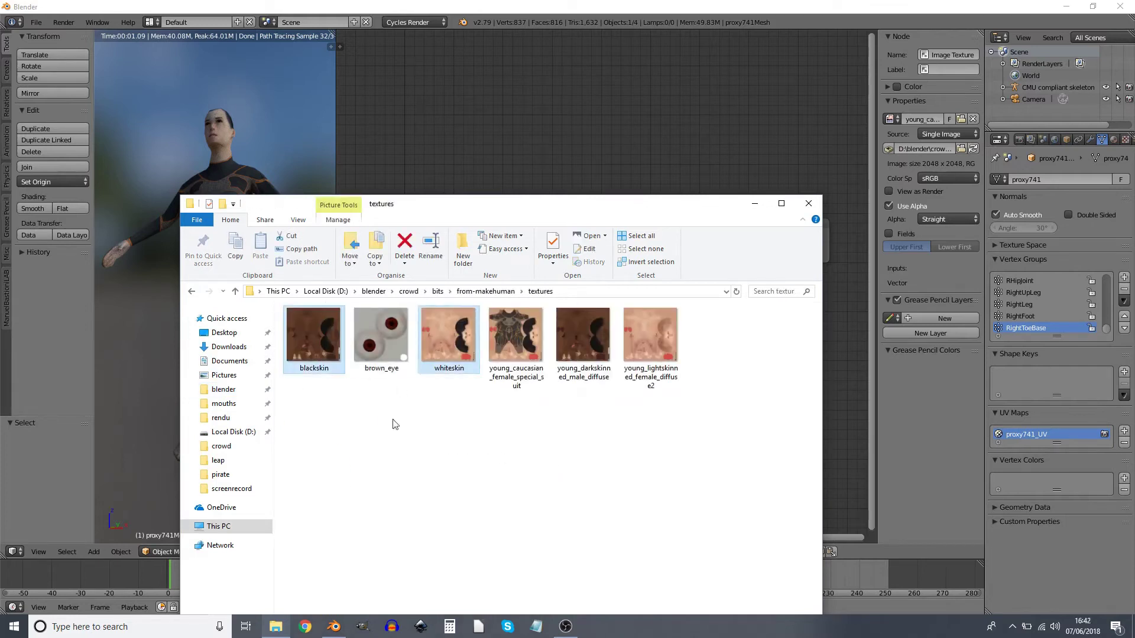
key("ctrl+c")
left_click(408, 291)
double_click(319, 340)
double_click(322, 329)
key("ctrl+v")
left_click(569, 23)
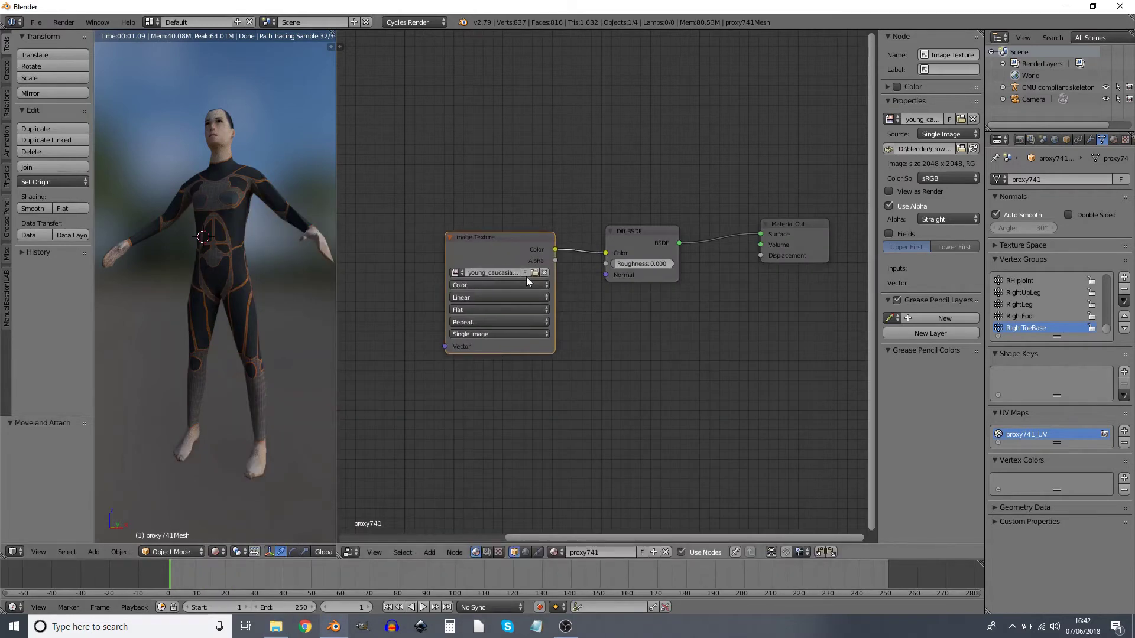
Step: Open the image file browser for the Image Texture node and leave it without choosing a file
left_click(533, 274)
key("Escape")
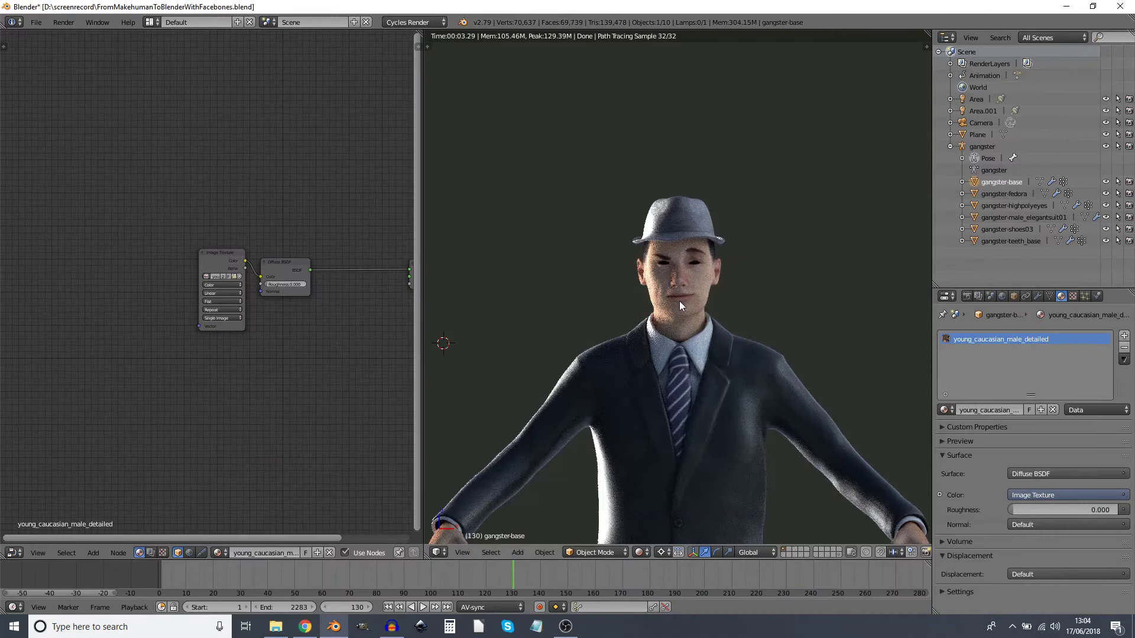
Step: Arrange the Image Texture, Diffuse BSDF and Material Output nodes of the gangster's Eye_brown material close together
scroll(696, 318, "up", 6)
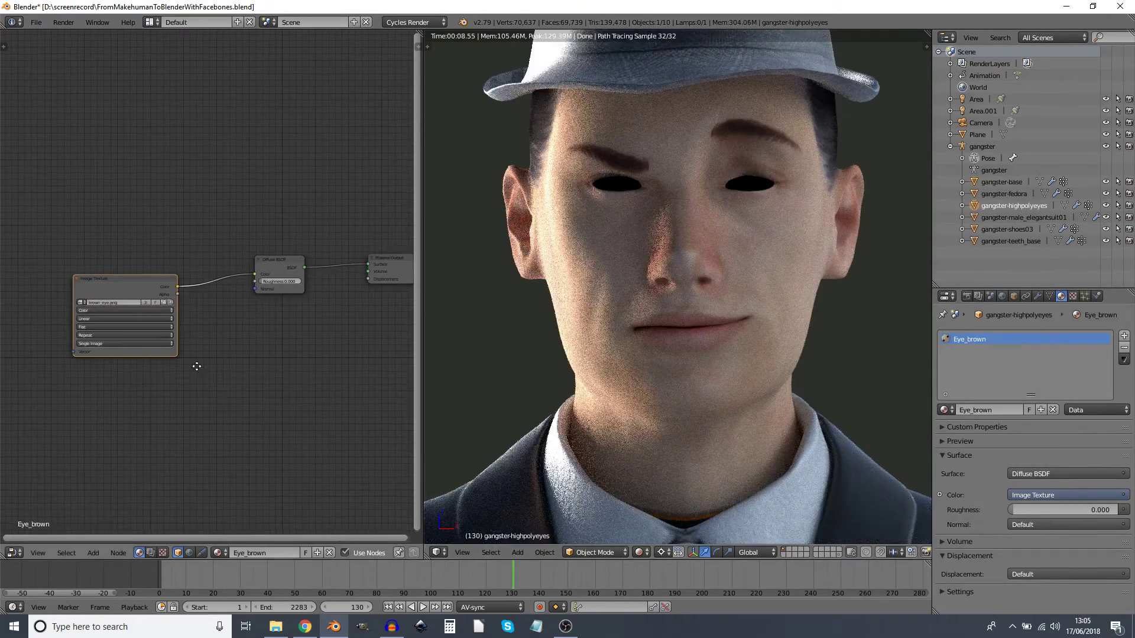
middle_click_drag(195, 362, 208, 335)
middle_click_drag(135, 252, 172, 248)
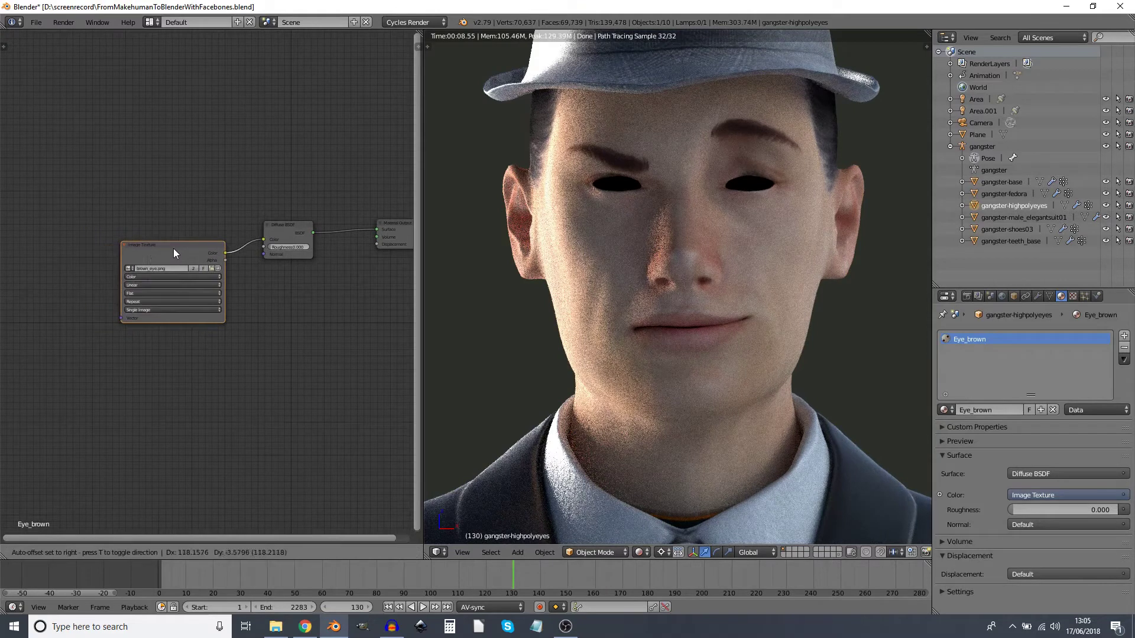
scroll(147, 268, "up", 2)
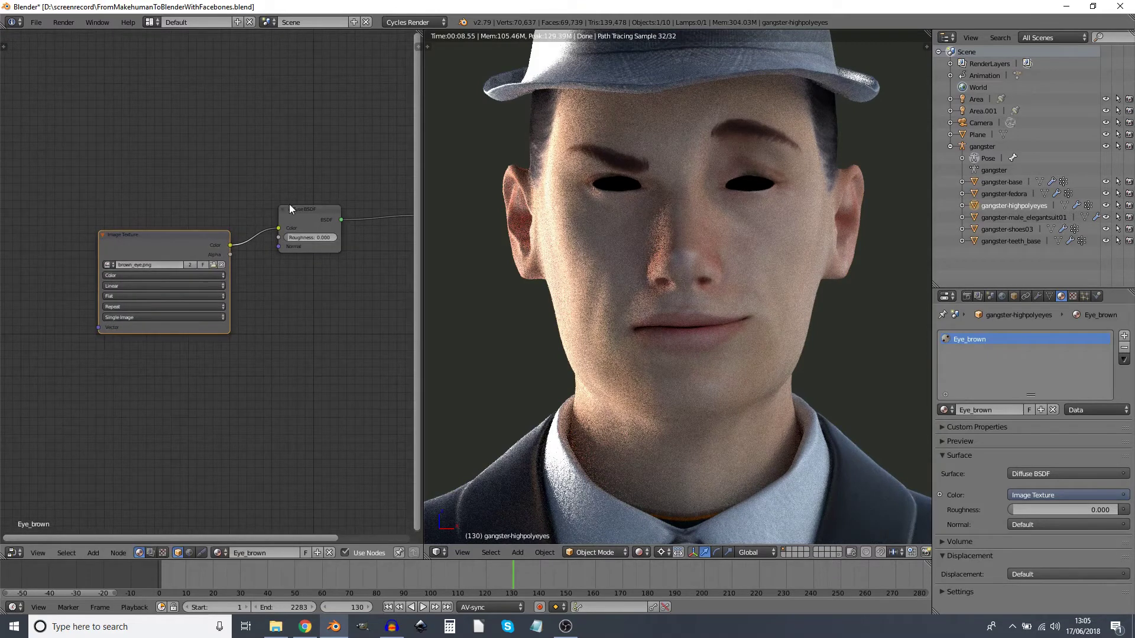
middle_click_drag(396, 240, 265, 281)
left_click(336, 247)
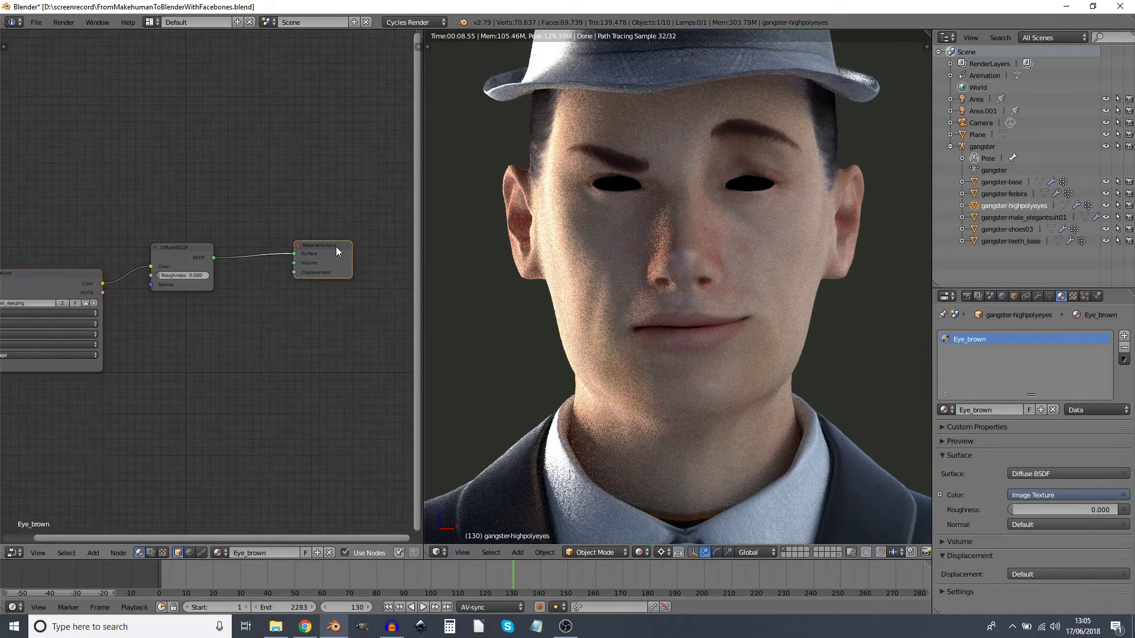
left_click_drag(336, 246, 294, 238)
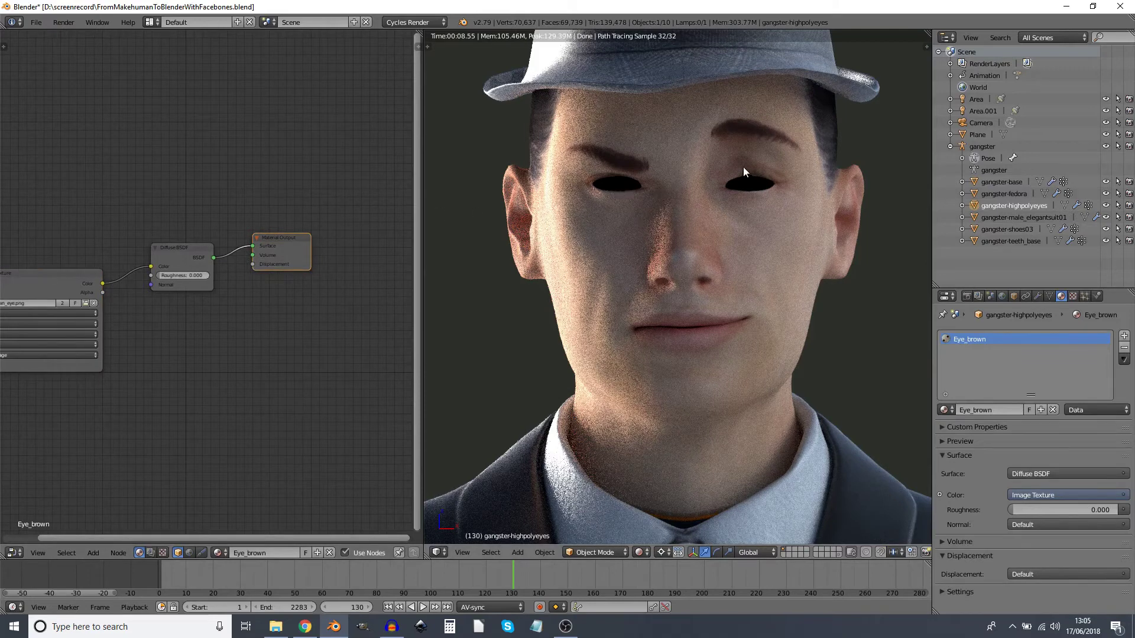
Step: Show the gangster's face in wireframe shading, select the gangster-highpolyeyes mesh and move it to the second layer
scroll(711, 300, "up", 1)
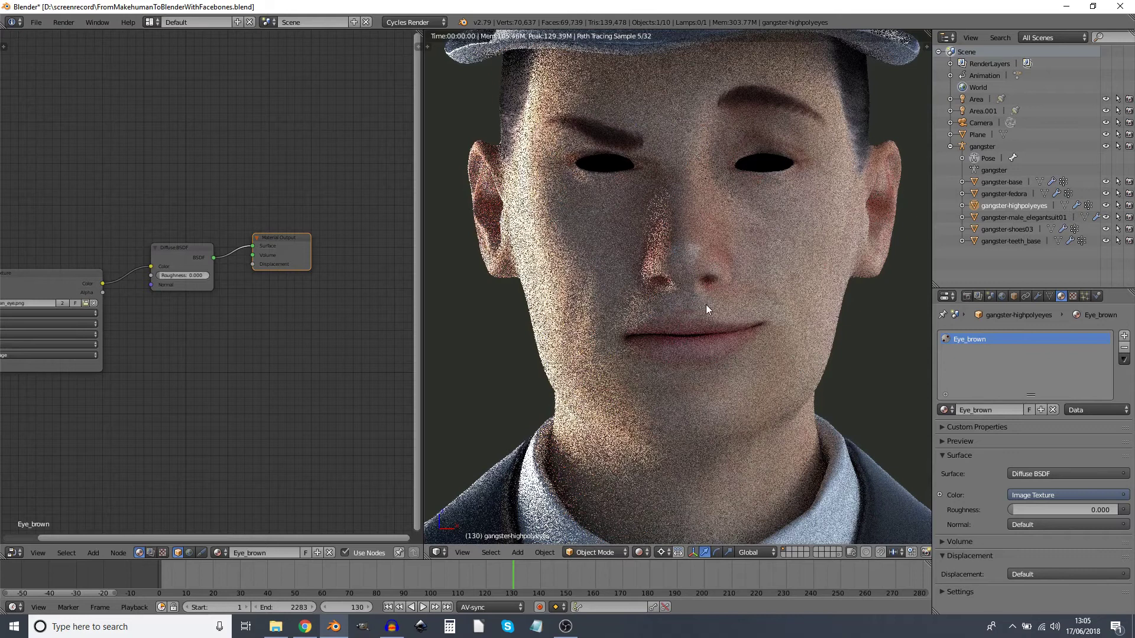
left_click(640, 552)
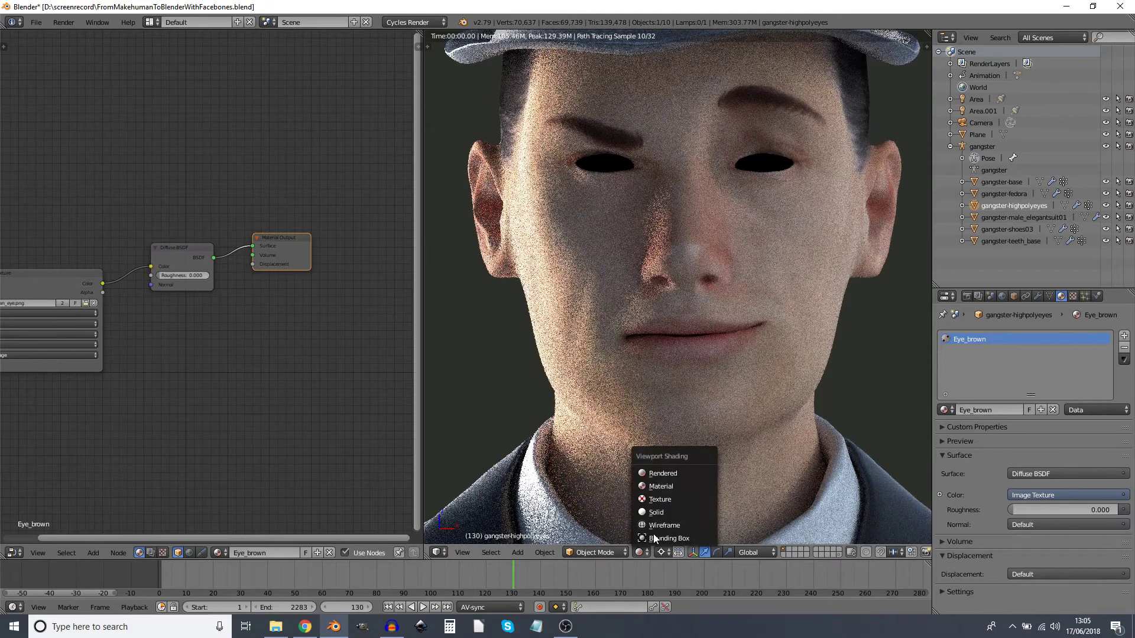
left_click(654, 534)
right_click(780, 165)
right_click(776, 167)
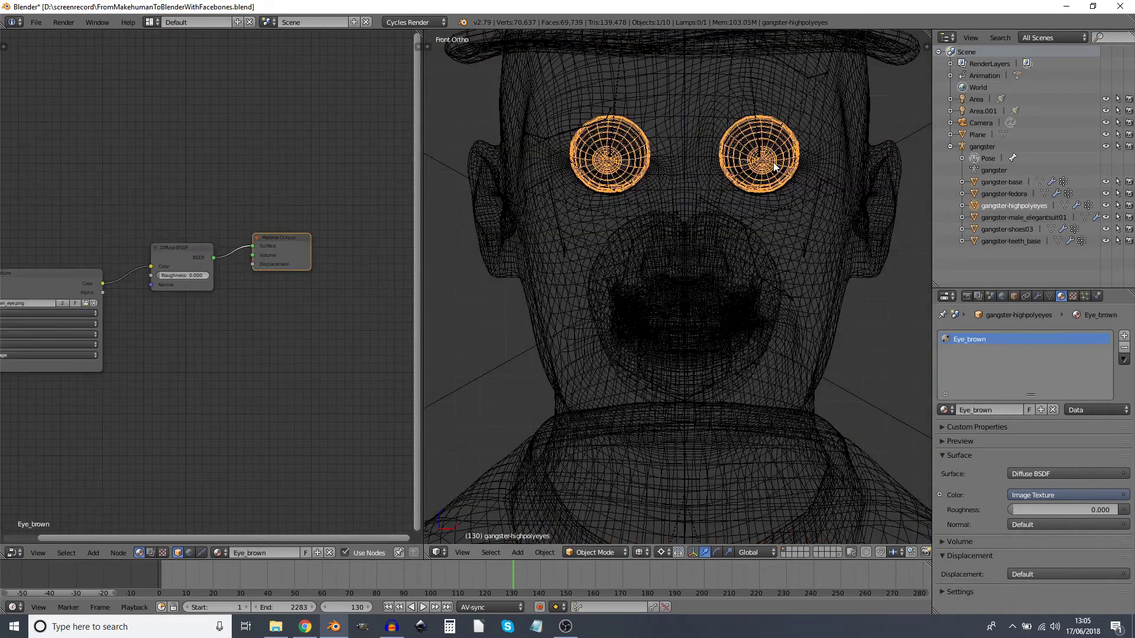
key("m")
left_click(878, 184)
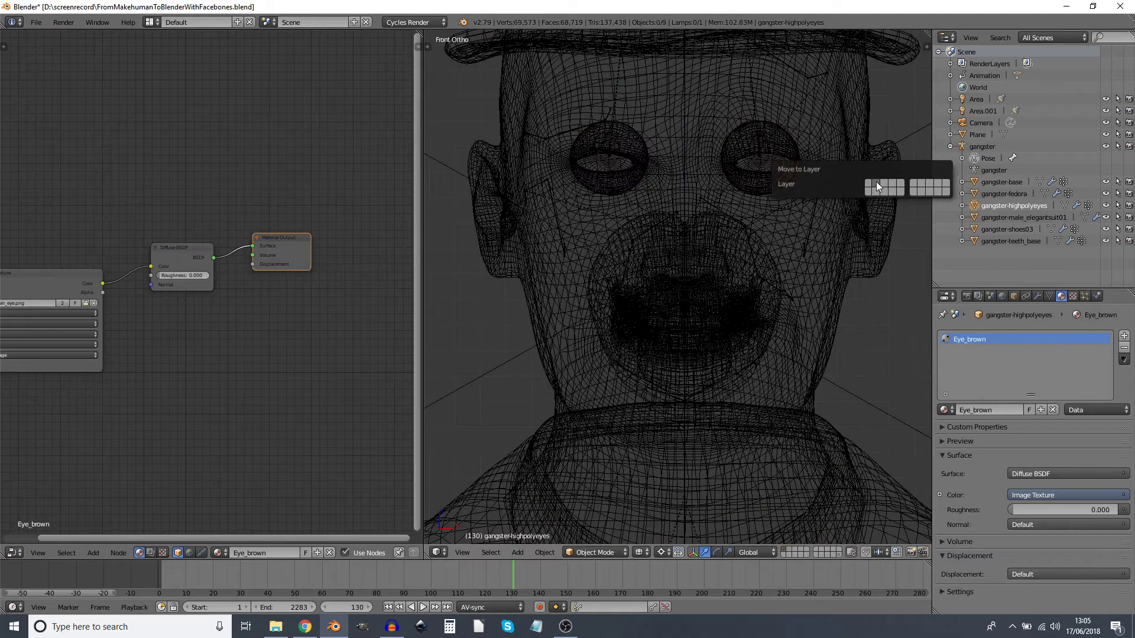
Step: Display only the second layer and frame a single eyeball's wireframe up close
left_click(791, 552)
middle_click_drag(454, 229, 501, 319)
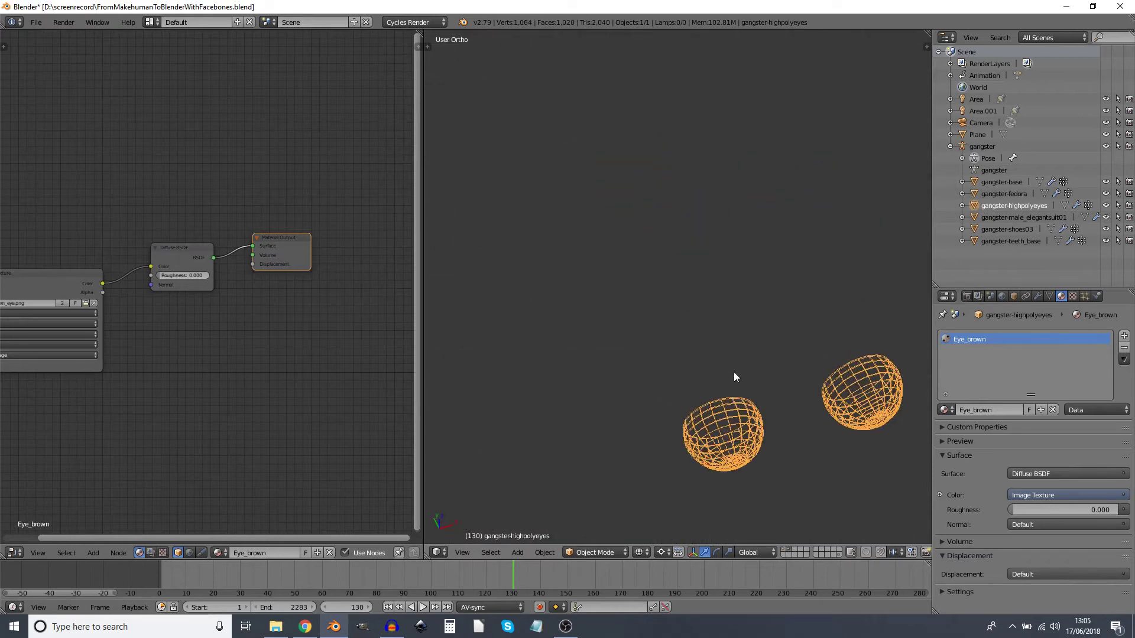
middle_click_drag(776, 392, 750, 360)
scroll(638, 343, "up", 7)
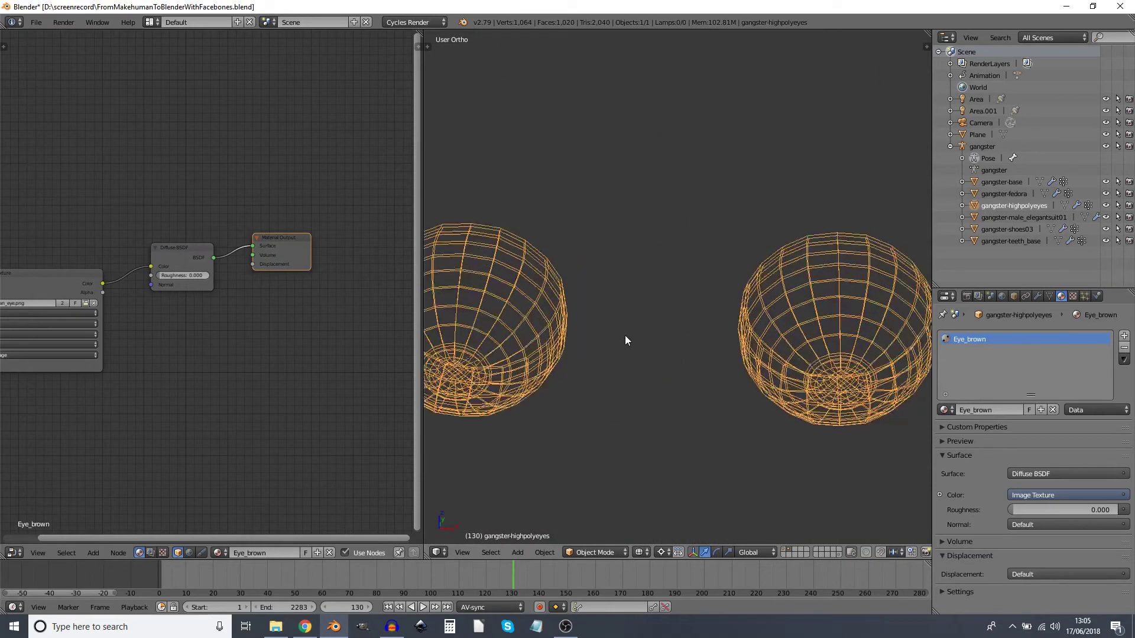
middle_click_drag(626, 337, 761, 308, "shift")
scroll(734, 314, "up", 2)
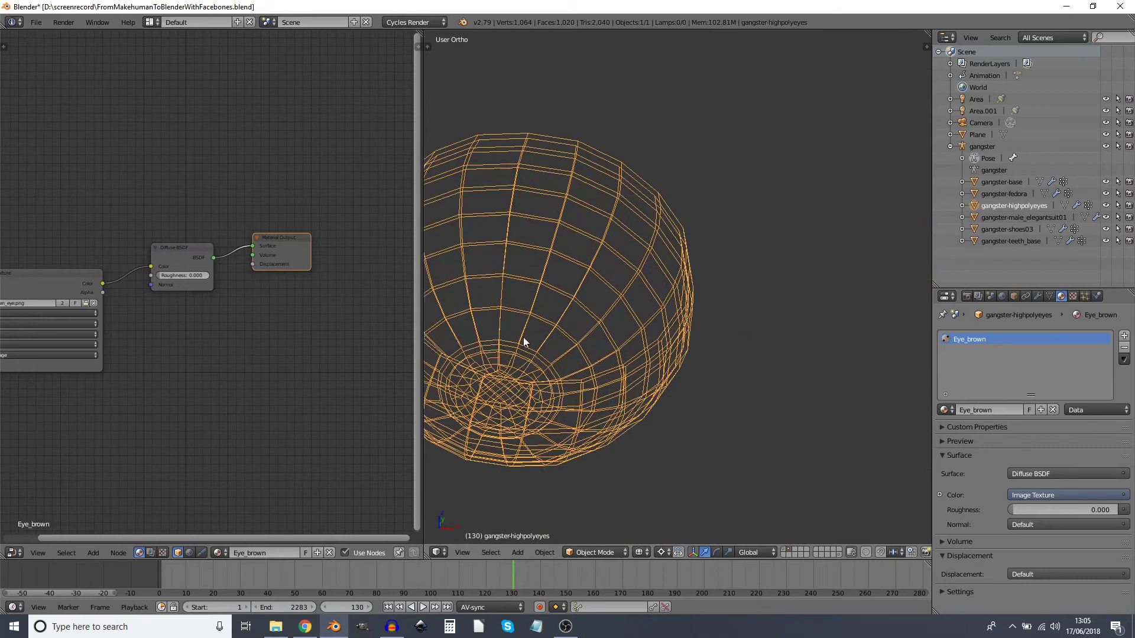
middle_click_drag(524, 341, 689, 308, "shift")
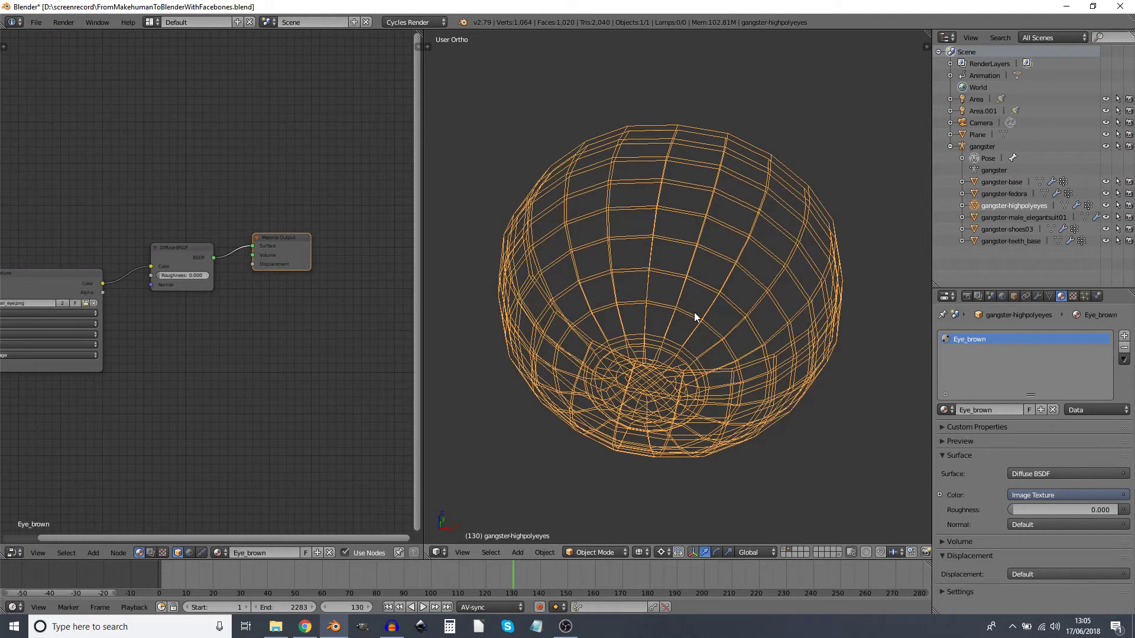
Step: Add a second material to the eyes mesh and name it Eye_transp
middle_click_drag(206, 255, 253, 274)
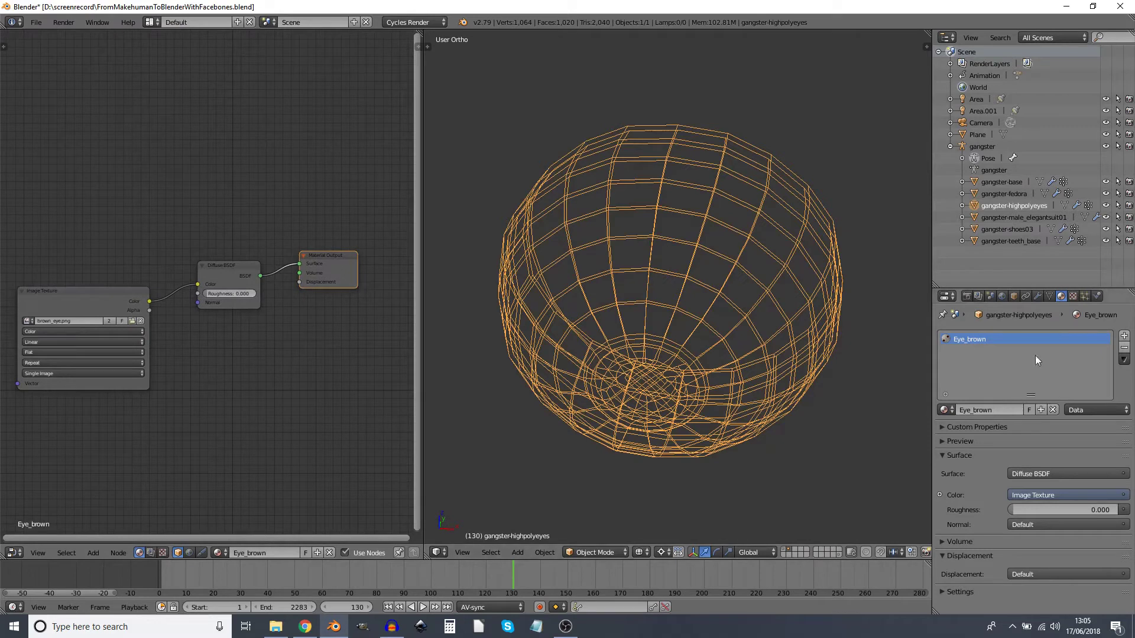
left_click(1124, 337)
left_click(985, 409)
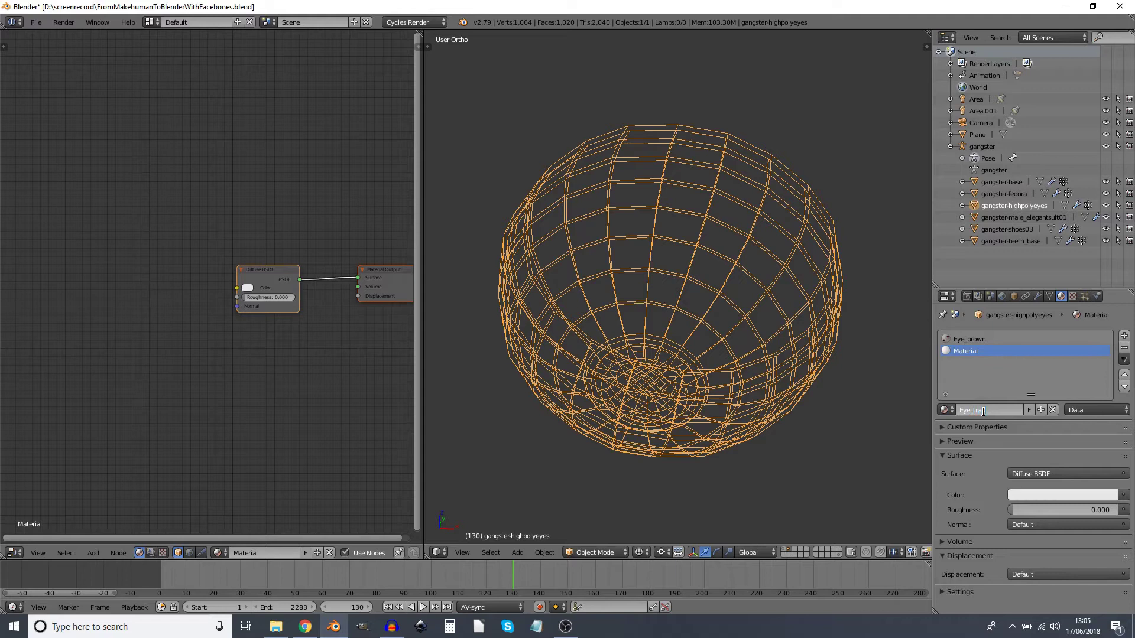
key("Return")
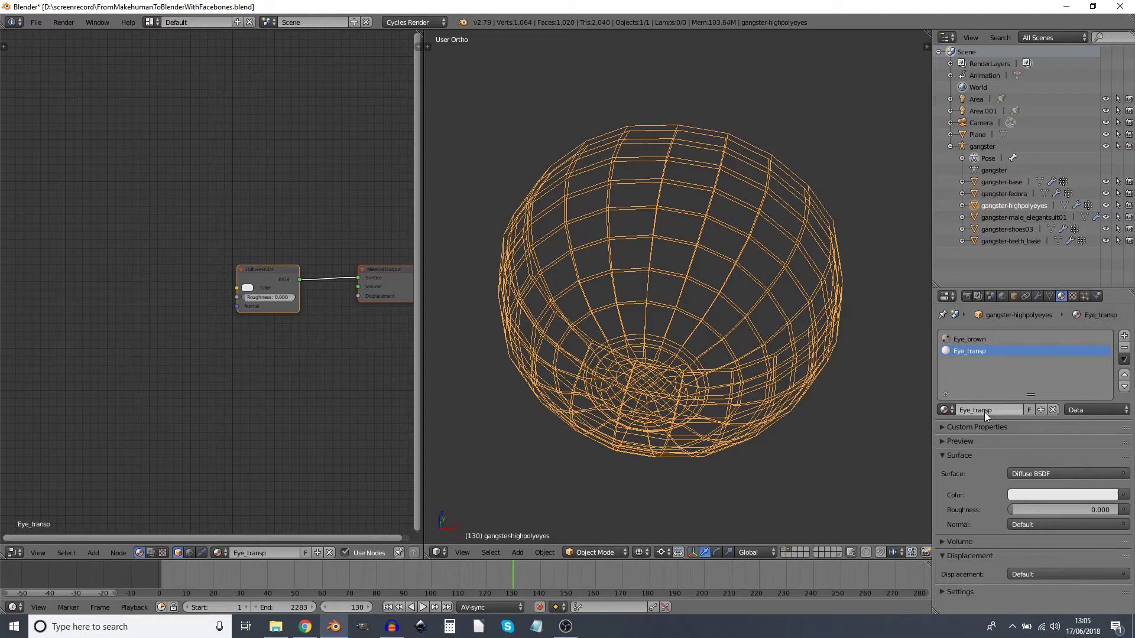
Step: Replace the Diffuse BSDF in Eye_transp with an Add Shader linked to the Material Output's Surface input
left_click(261, 271)
key("x")
key("shift+a")
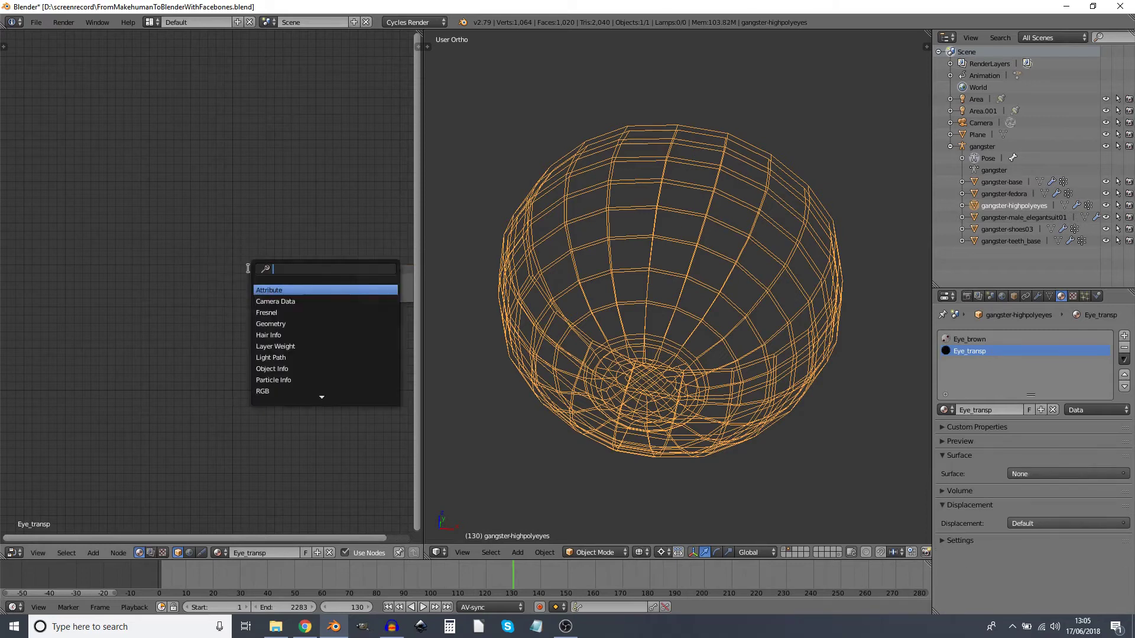
type("add")
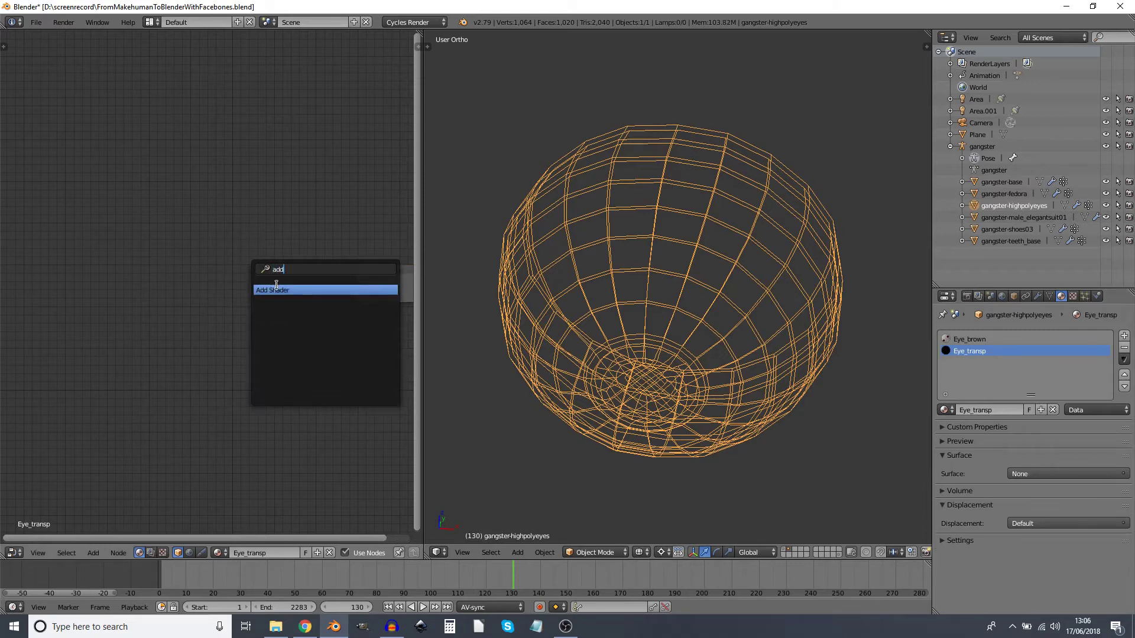
key("Return")
left_click(267, 282)
left_click_drag(327, 298, 359, 278)
Step: Add a Transparent BSDF node and link it to the first input of the Add Shader
key("shift+a")
left_click(154, 271)
type("t")
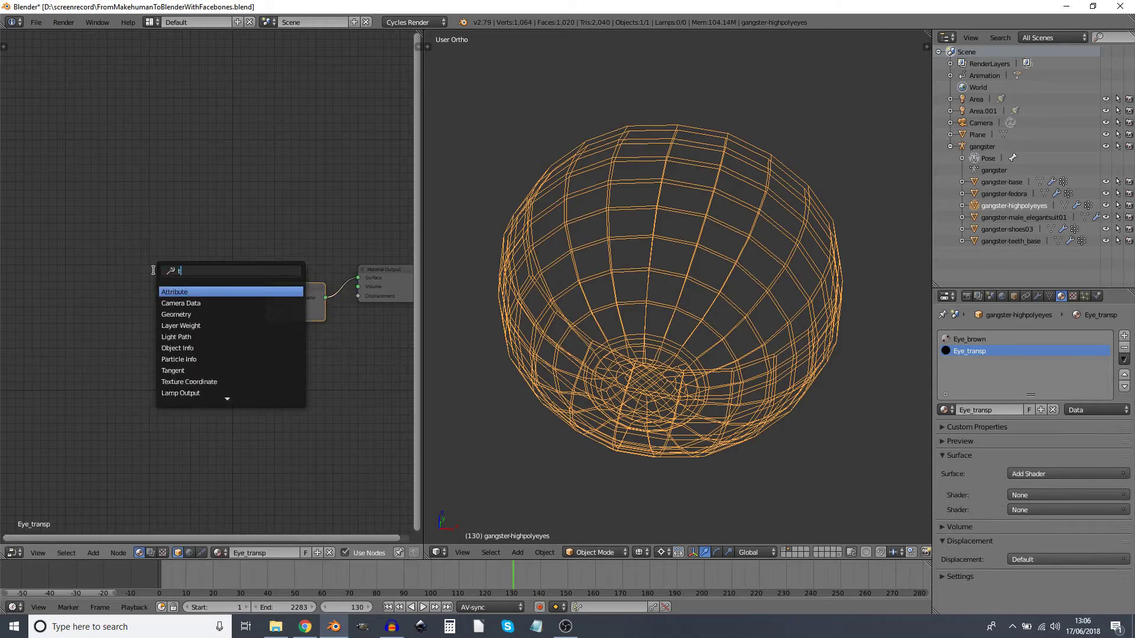
type("ra")
left_click(188, 303)
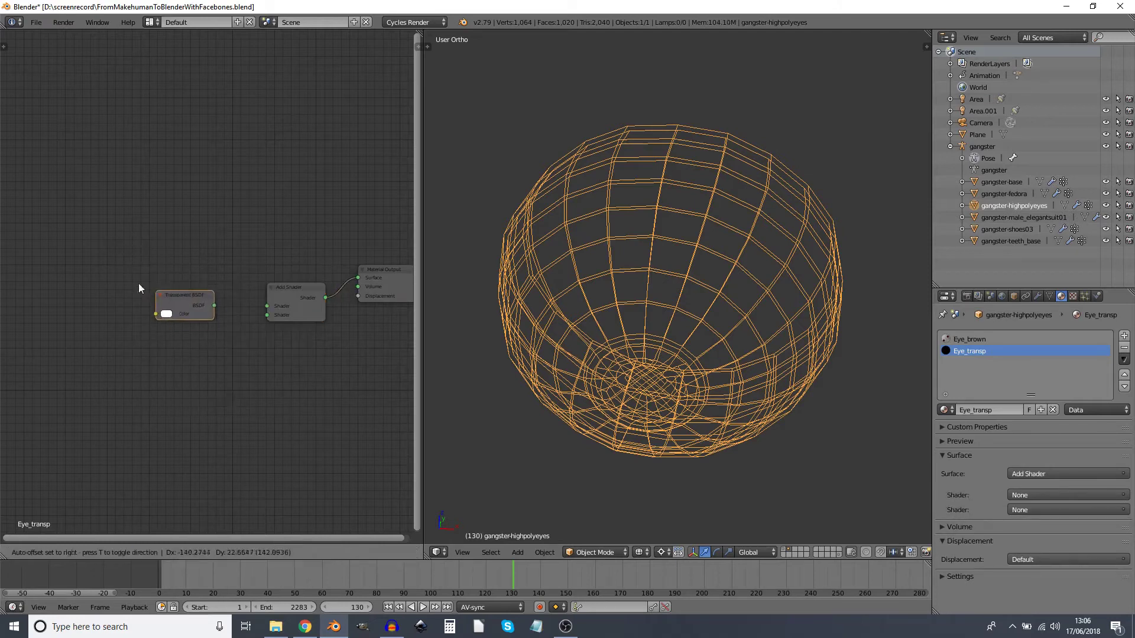
left_click(151, 293)
left_click_drag(179, 294, 266, 306)
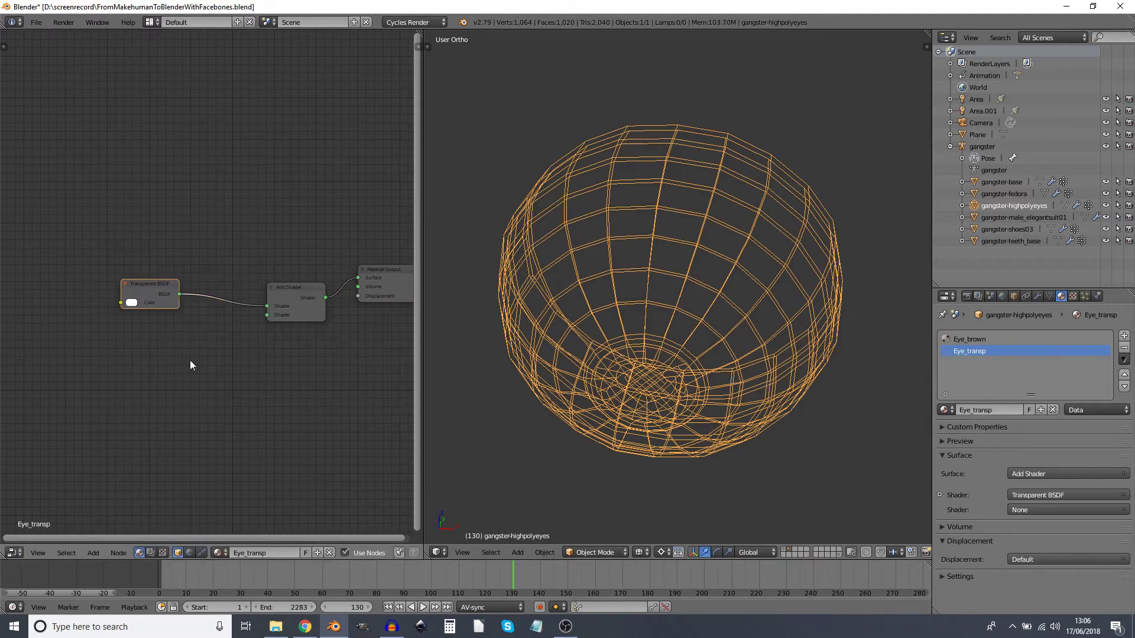
Step: Add a Glossy BSDF linked to the second input of the Add Shader and set its roughness to 0
key("shift+a")
left_click(142, 368)
type("glo")
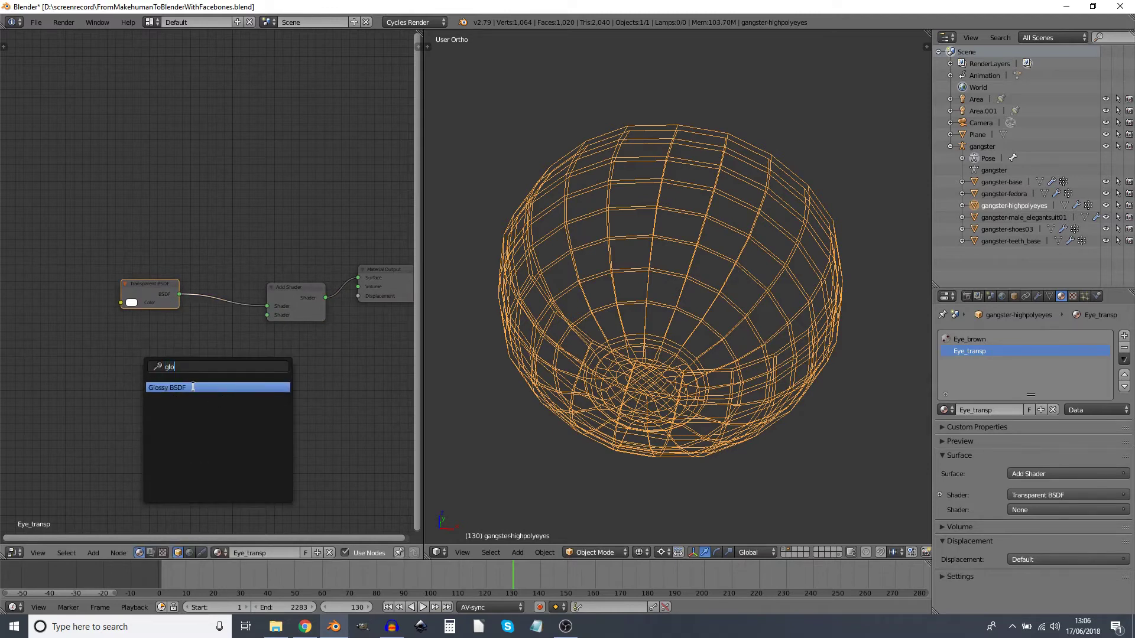
left_click(193, 387)
left_click(175, 377)
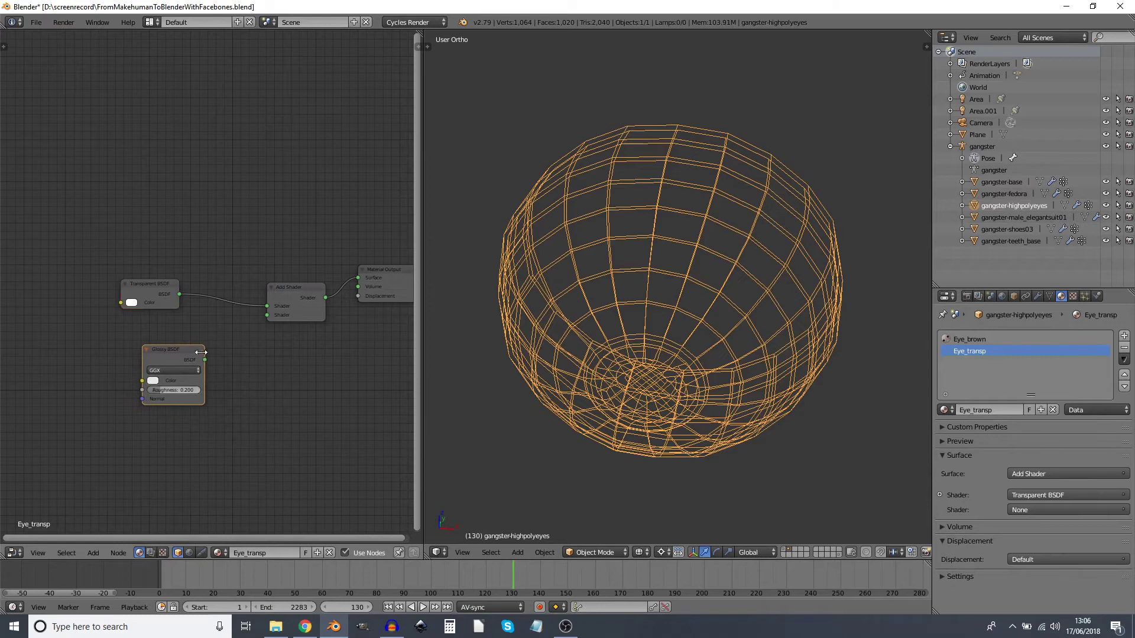
left_click_drag(204, 360, 267, 315)
Step: Add a Fresnel node and link its Fac output to the Glossy BSDF's color input
middle_click_drag(116, 367, 203, 357)
key("shift+a")
left_click(79, 346)
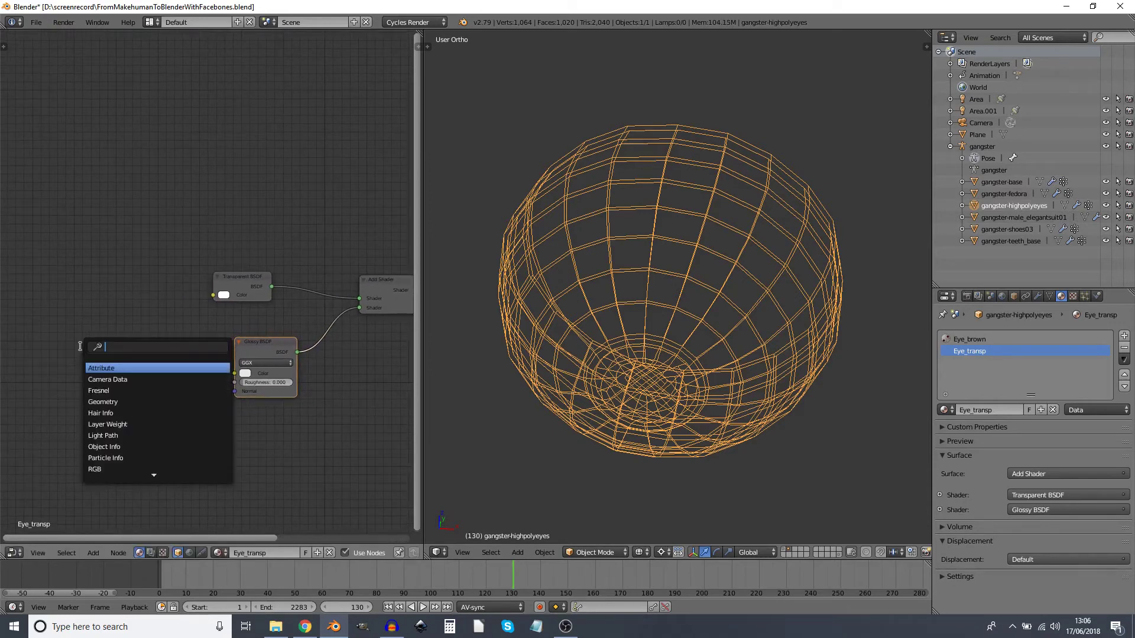
type("fres")
key("Return")
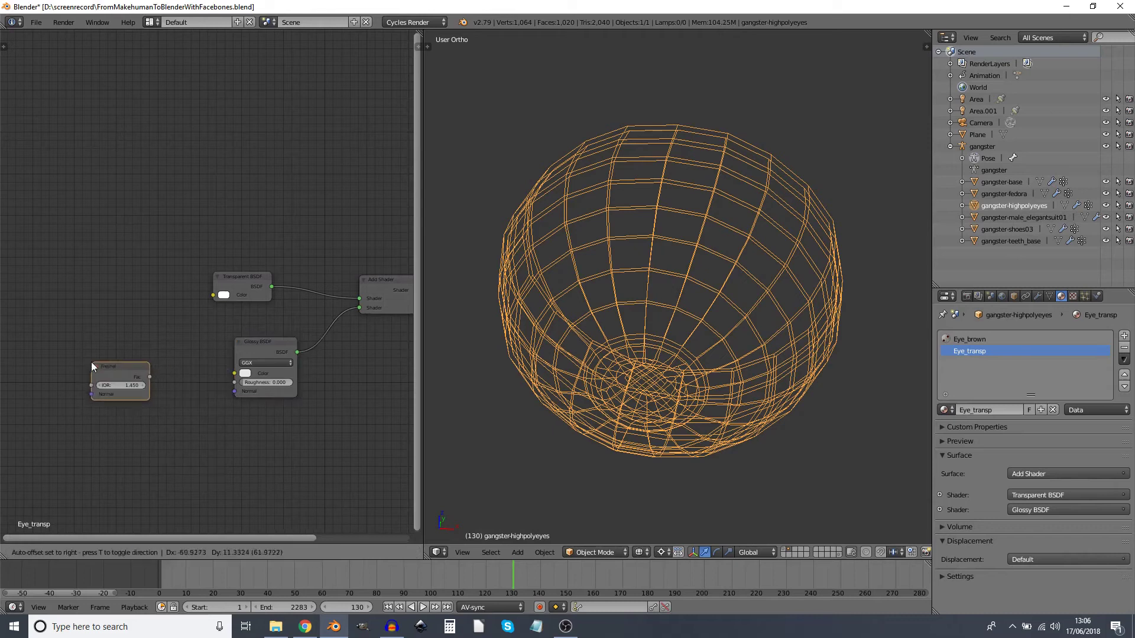
left_click_drag(149, 376, 234, 374)
middle_click_drag(294, 326, 202, 328)
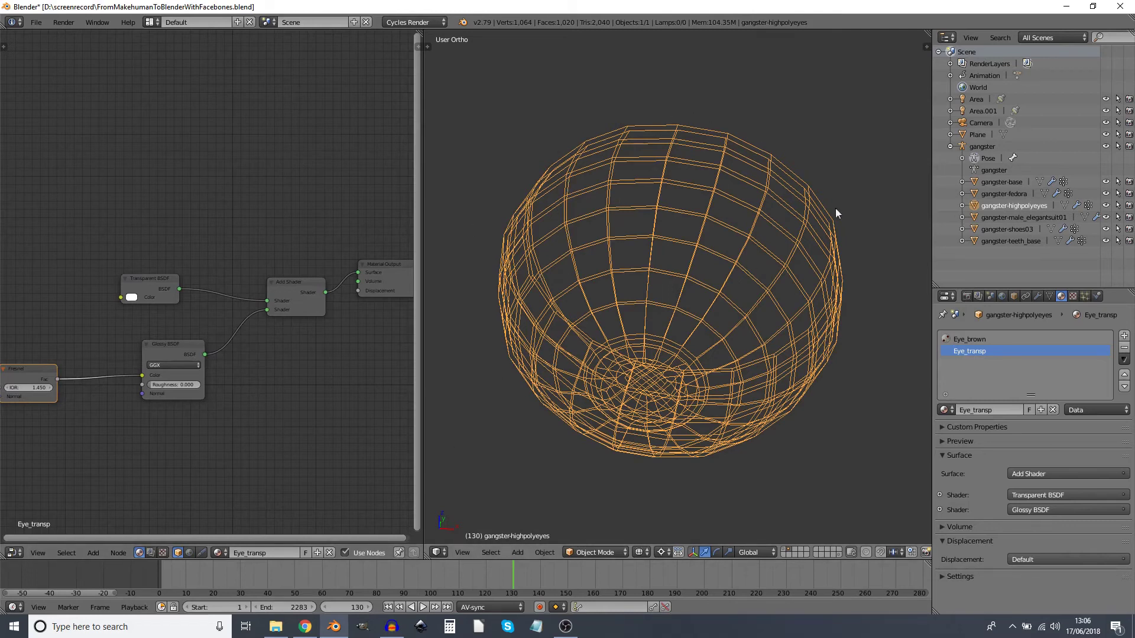
Step: In Edit Mode, select the linked outer shell of the framed eyeball and assign the Eye_transp material to it
left_click(609, 553)
left_click(592, 524)
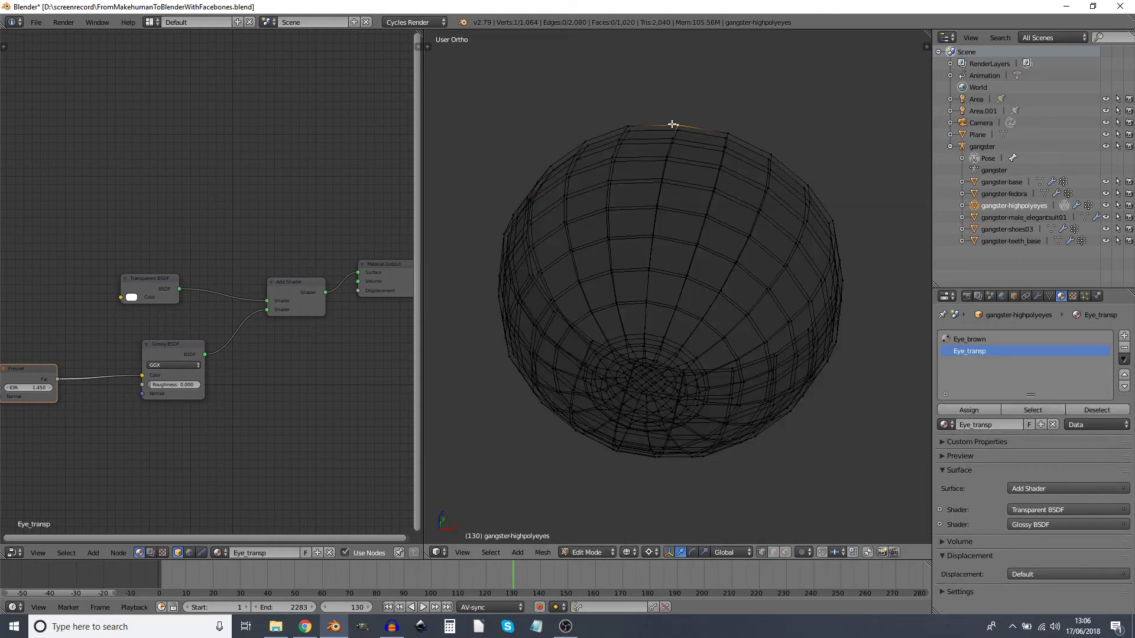
key("ctrl+l")
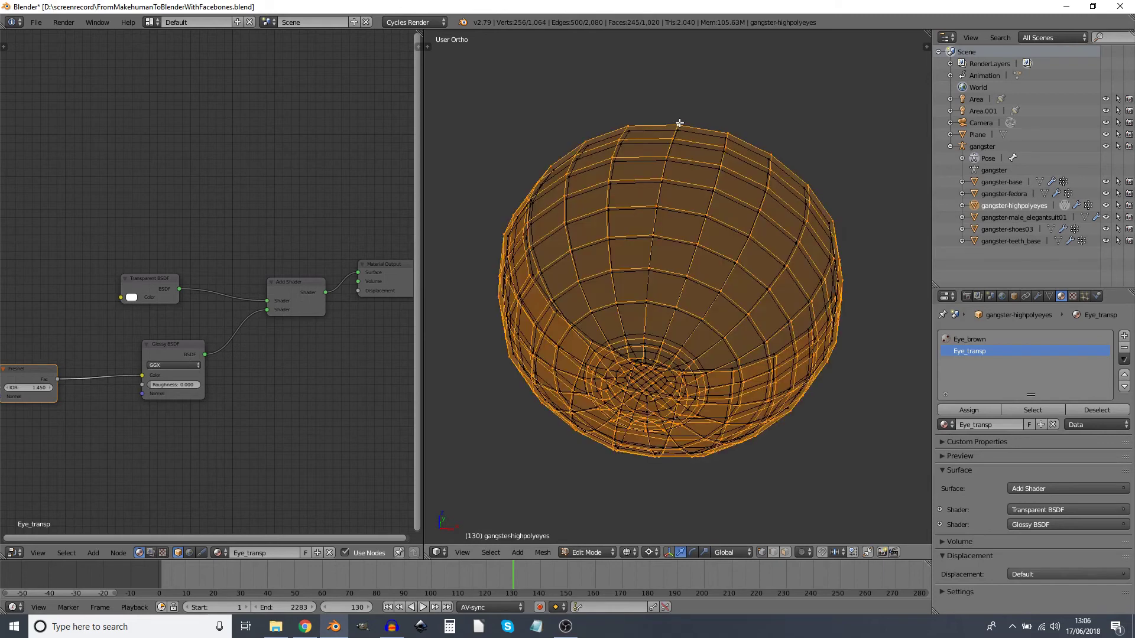
left_click(969, 409)
Step: Clear the selection, select the linked outer shell of the other eyeball and assign Eye_transp to it
middle_click_drag(731, 358, 461, 355, "shift")
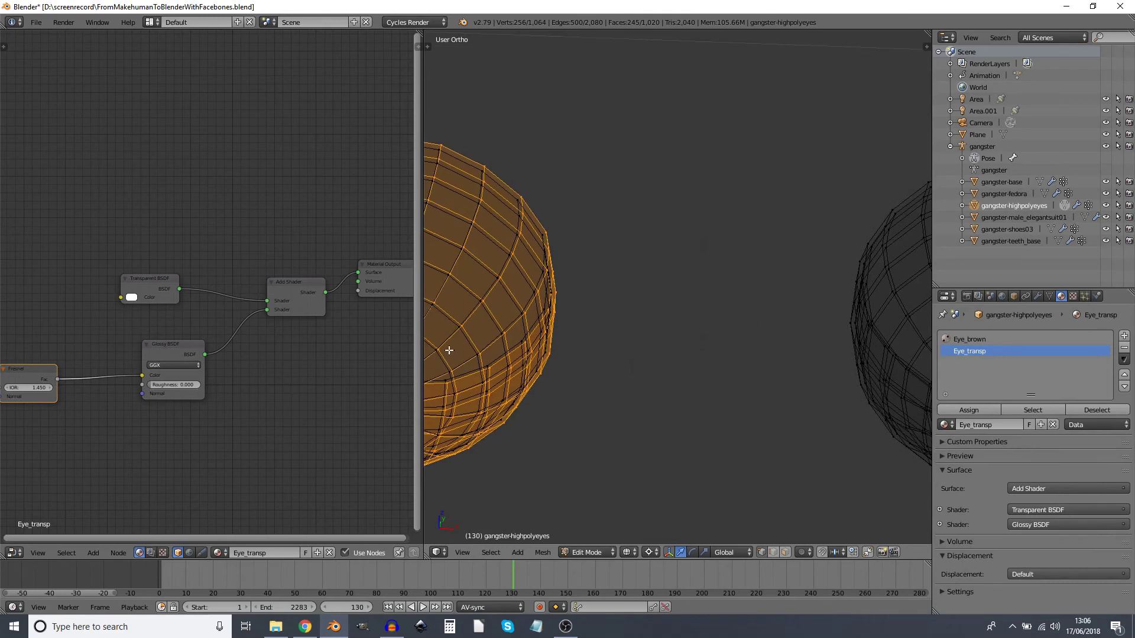
key("a")
middle_click_drag(766, 298, 736, 194)
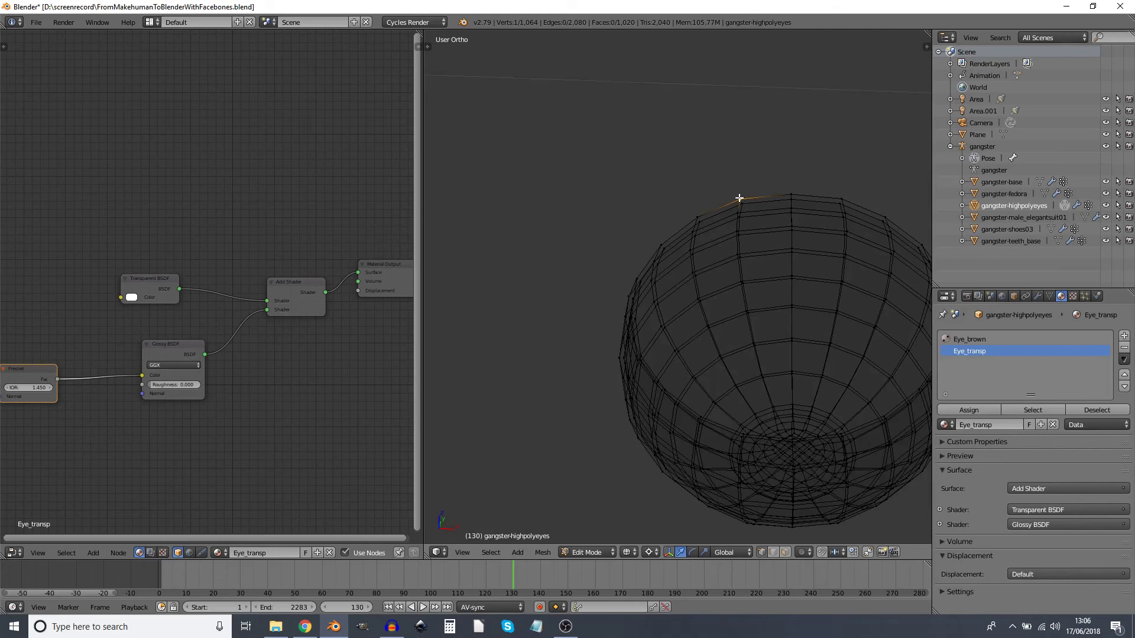
key("ctrl+l")
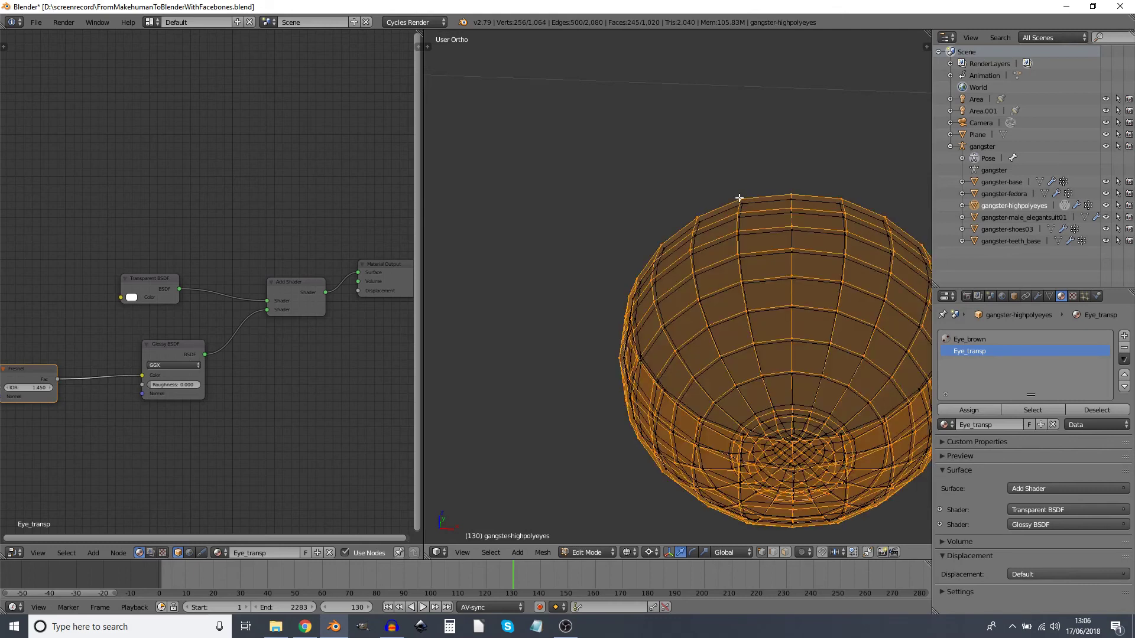
scroll(752, 398, "down", 1)
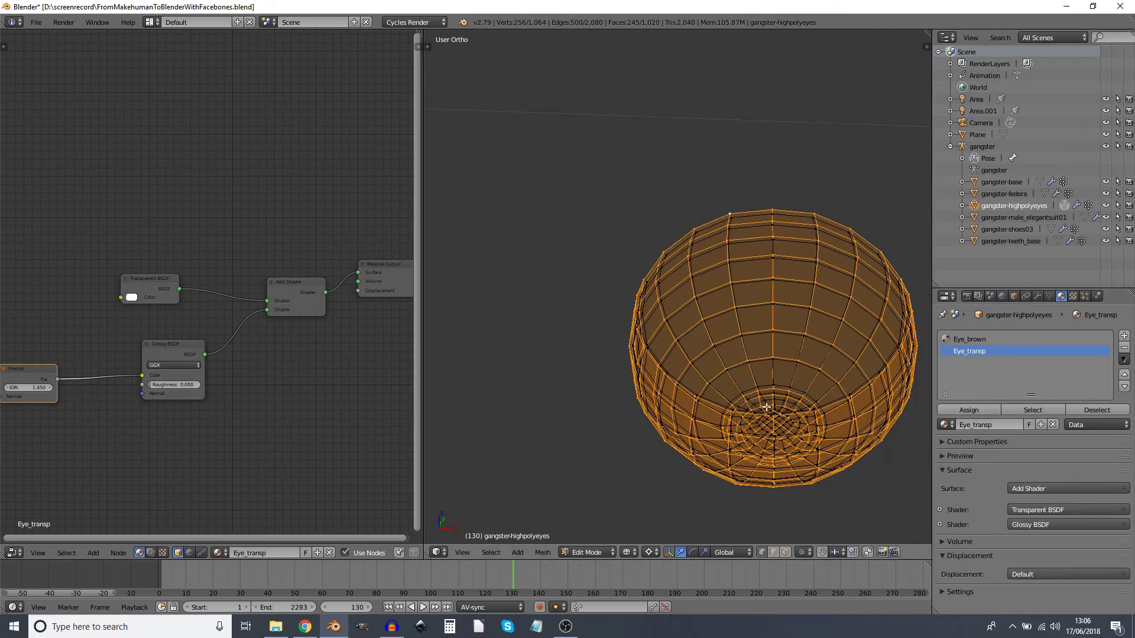
Step: Switch the viewport to Rendered shading and check how both eyeballs look from another angle
left_click(628, 553)
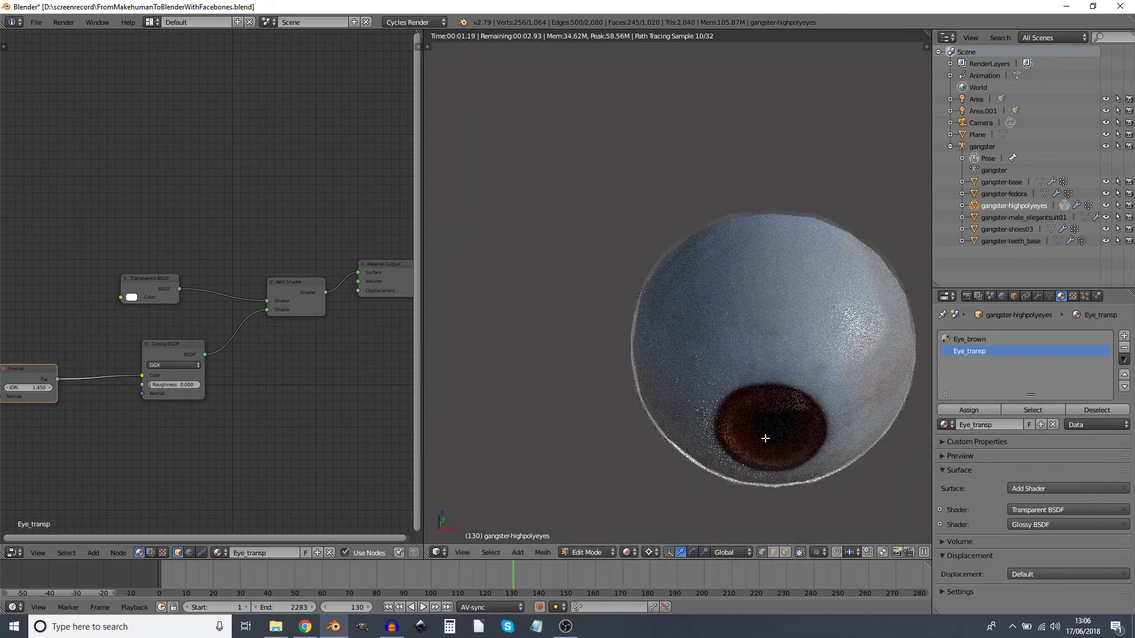
middle_click_drag(760, 412, 711, 357)
key("alt+h")
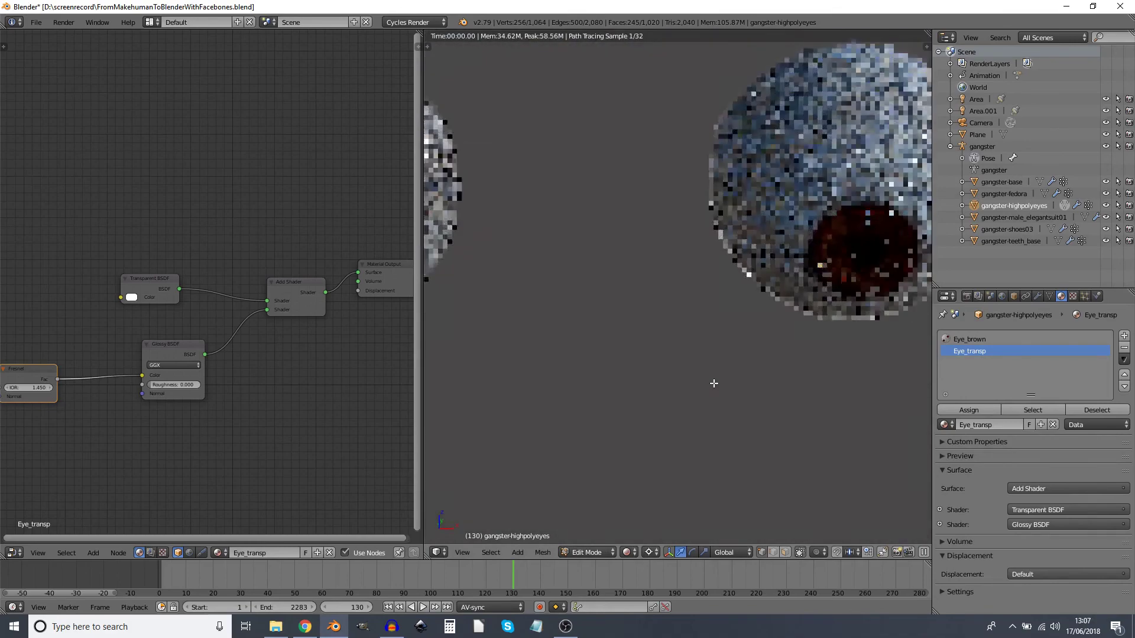